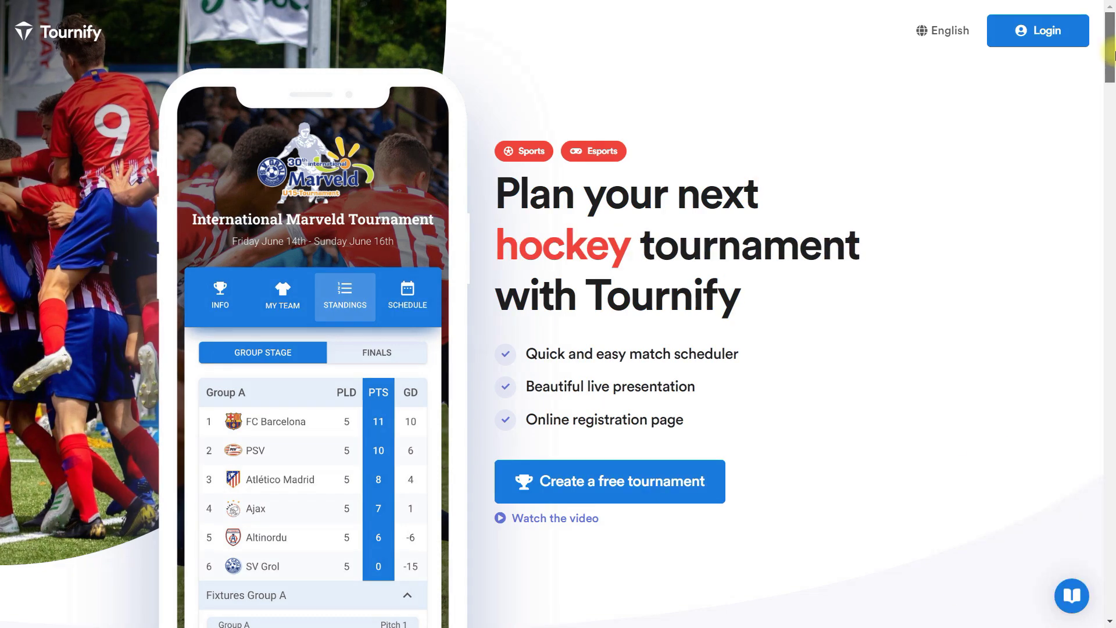
pyautogui.moveTo(1110, 47); pyautogui.dragTo(1112, 204)
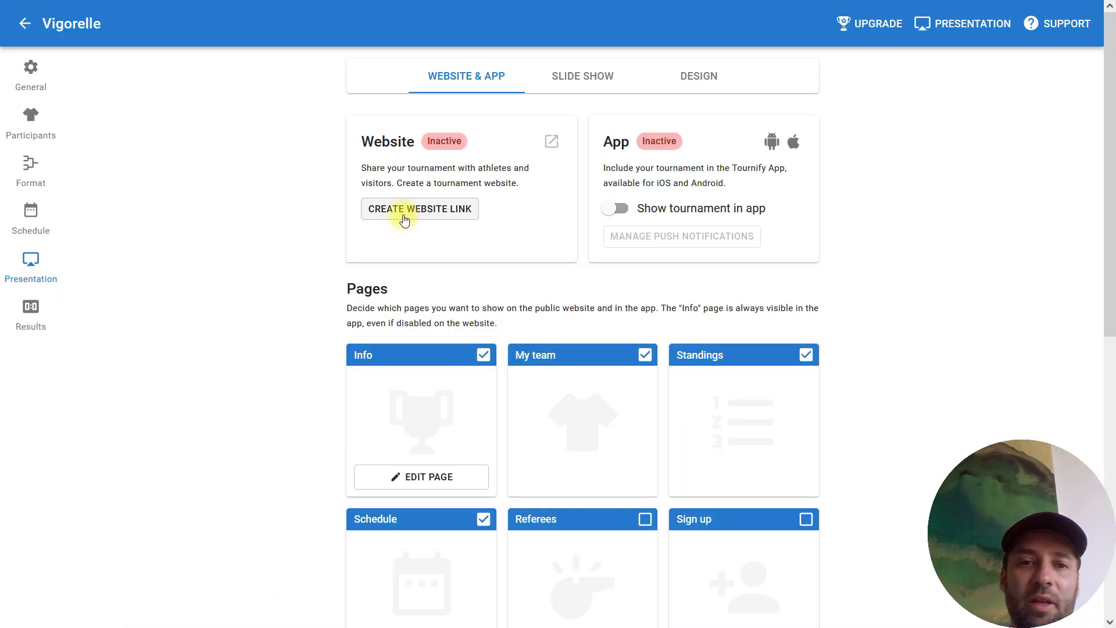
pyautogui.click(405, 218)
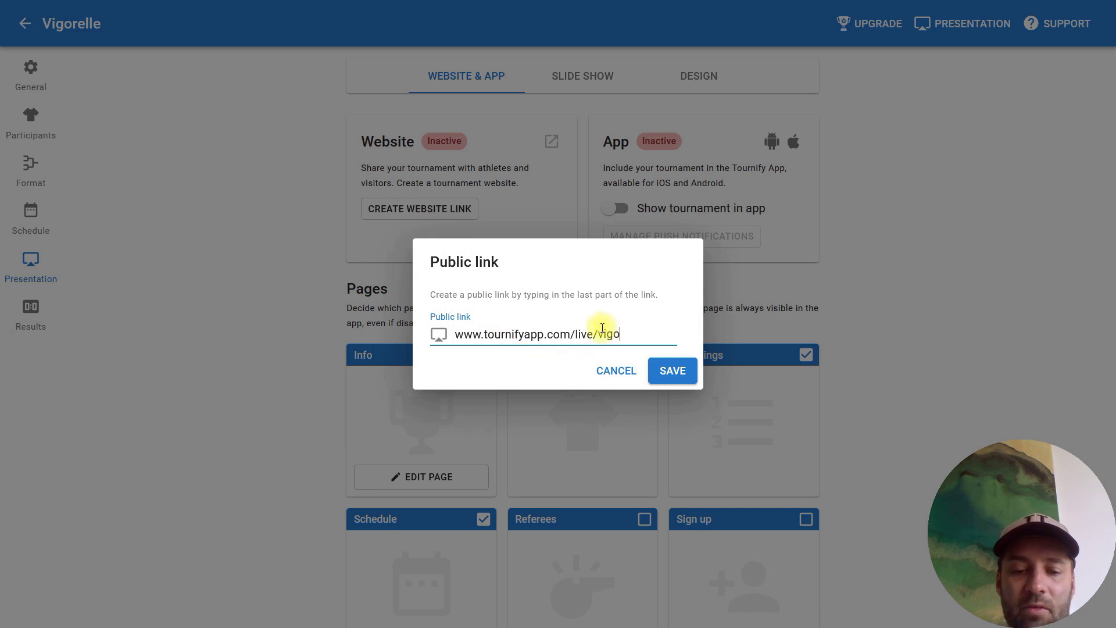
pyautogui.click(673, 371)
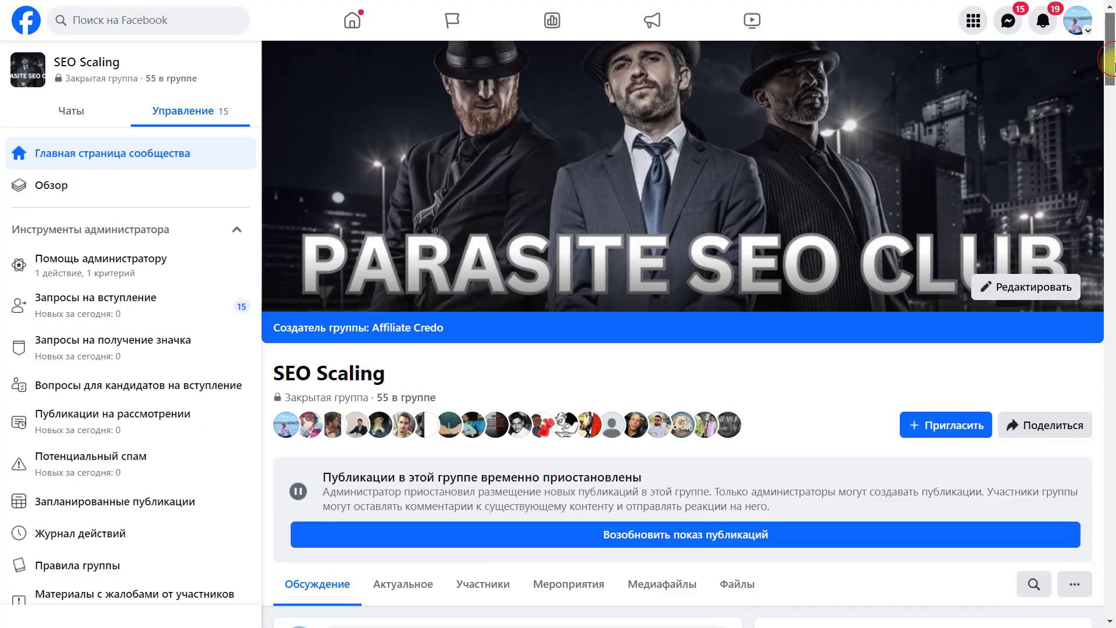
# Scroll the SEO Scaling Facebook group page down to the weekly SEO/affiliate webinar post.
pyautogui.moveTo(1111, 64); pyautogui.dragTo(1112, 405)
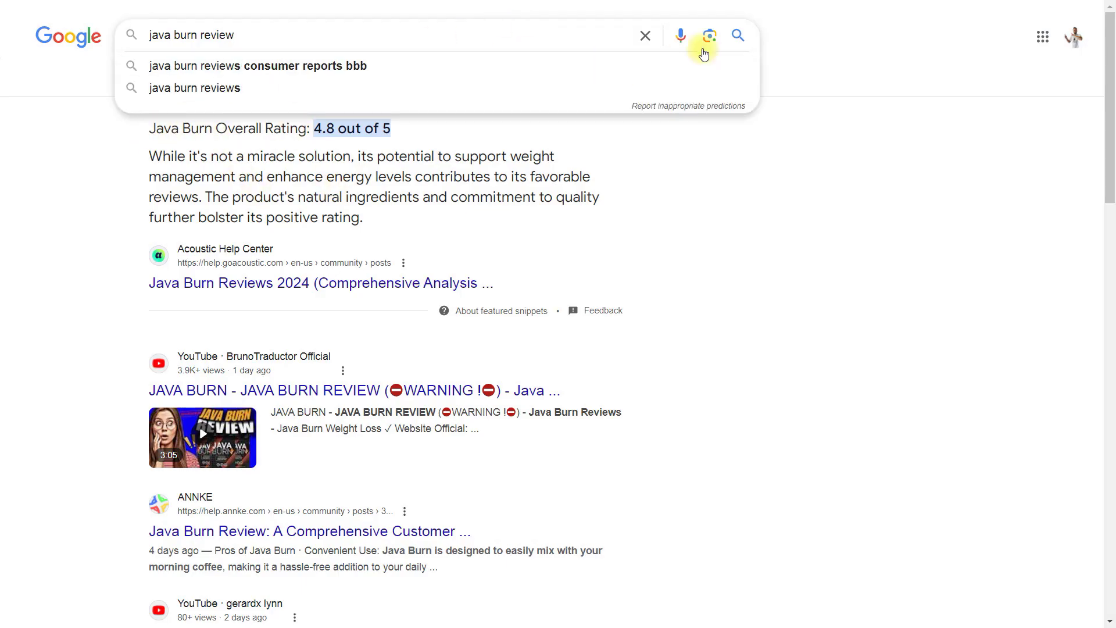
# Search Google for 'java burn review' and highlight the 4.8 out of 5 featured rating snippet.
pyautogui.click(739, 36)
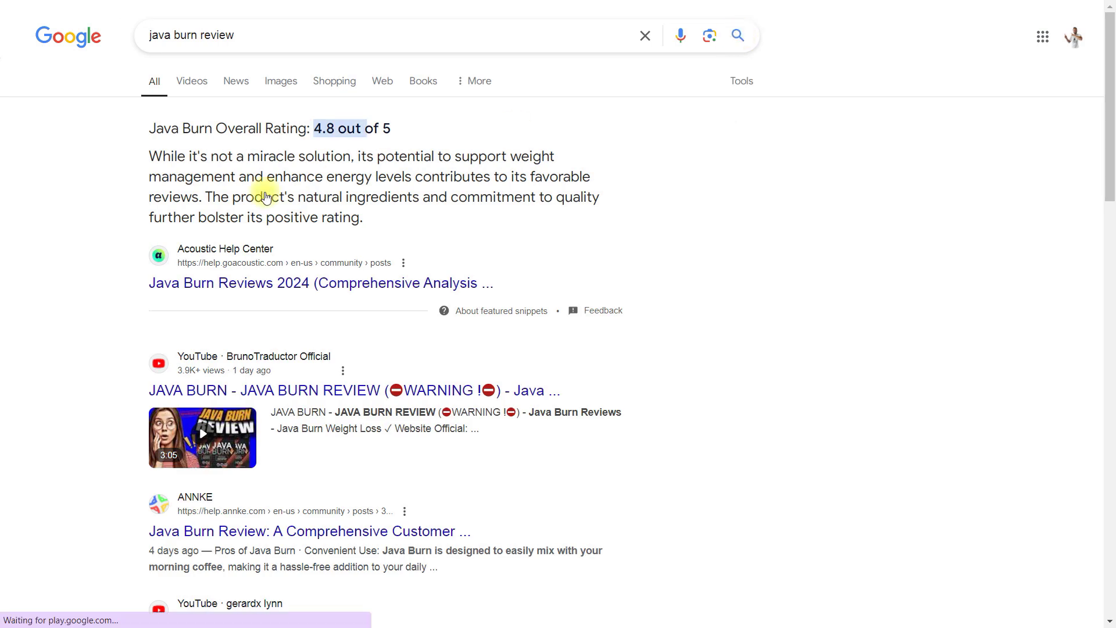
pyautogui.moveTo(154, 128); pyautogui.dragTo(430, 224)
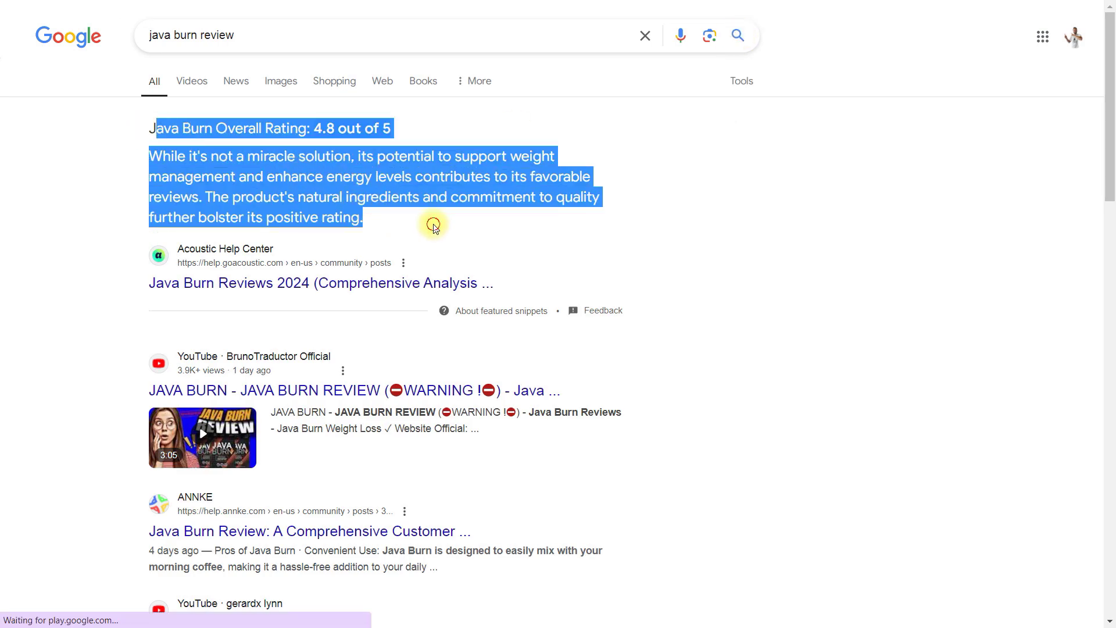
pyautogui.click(680, 307)
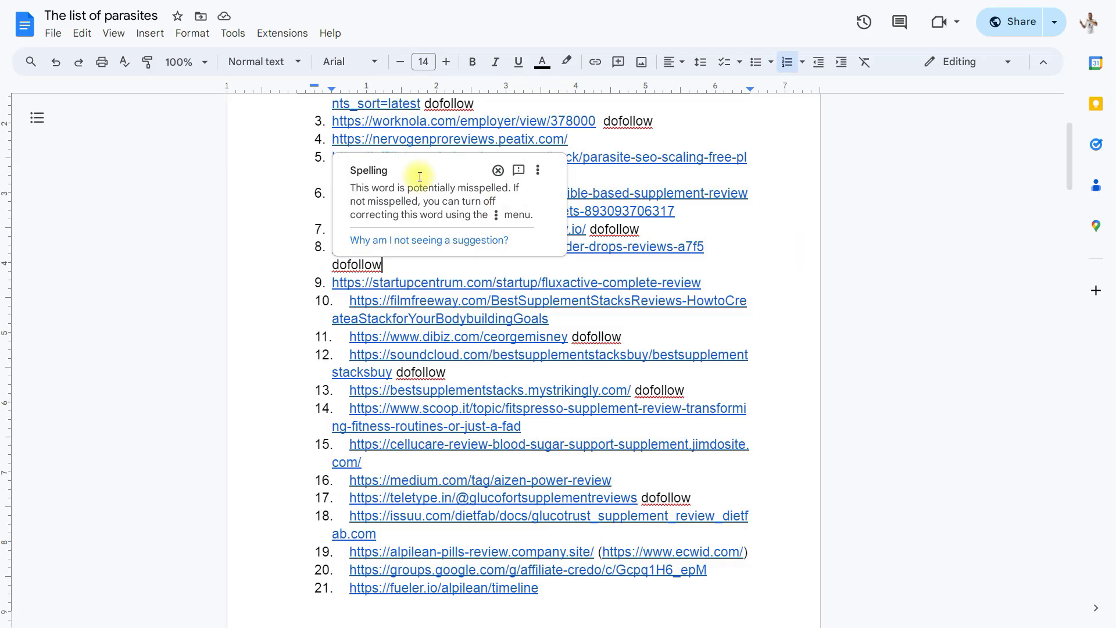
pyautogui.press('Home')
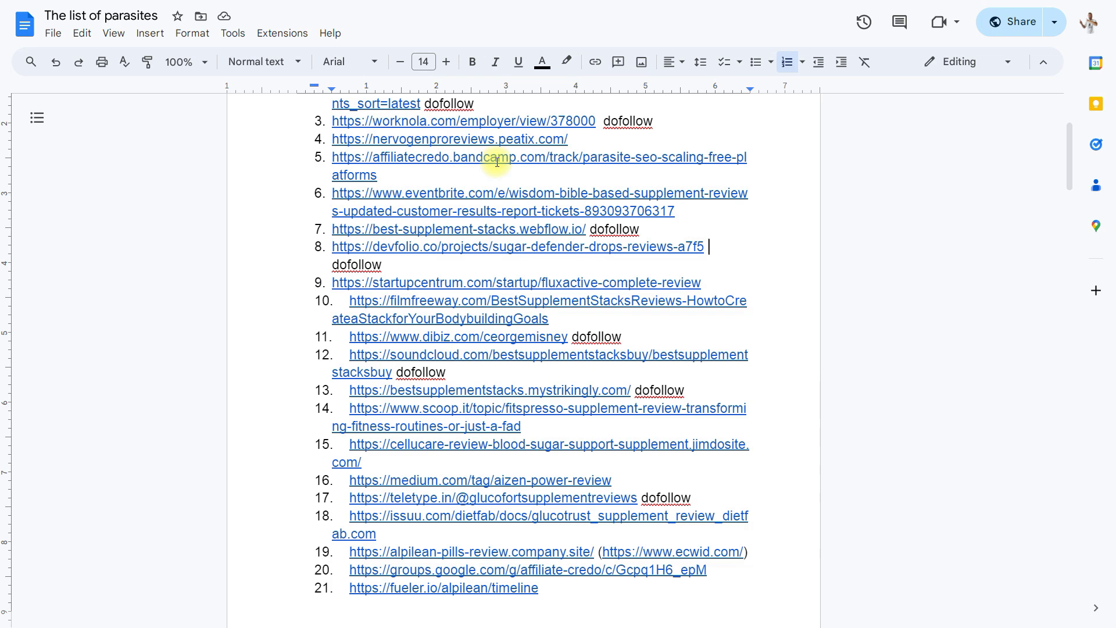
pyautogui.scroll(-4, 1076, 212)
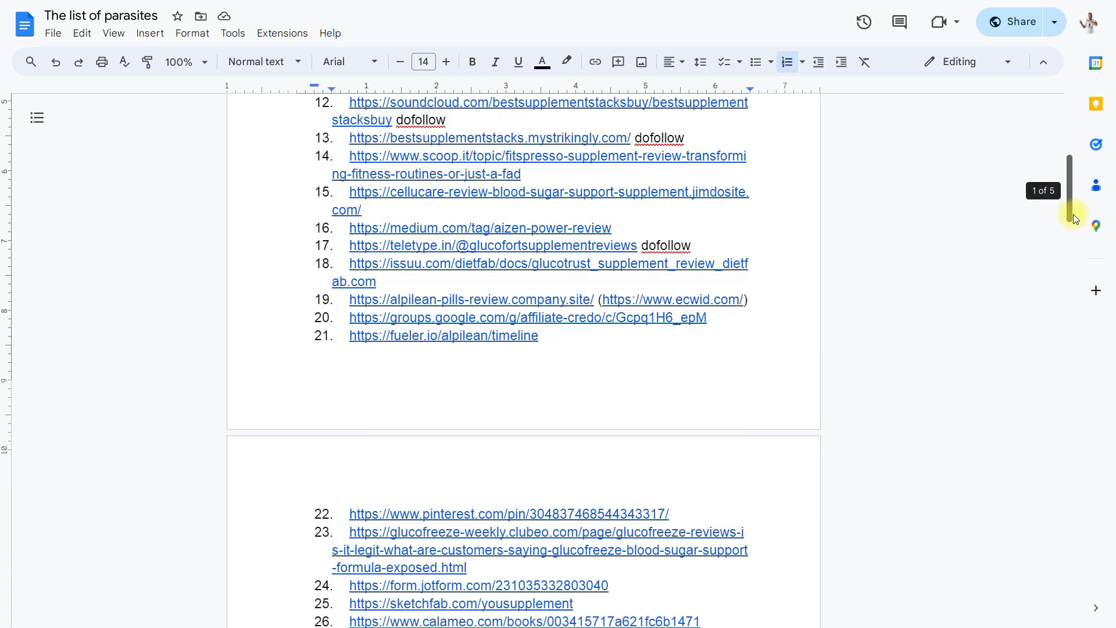
pyautogui.moveTo(1075, 218); pyautogui.dragTo(1074, 295)
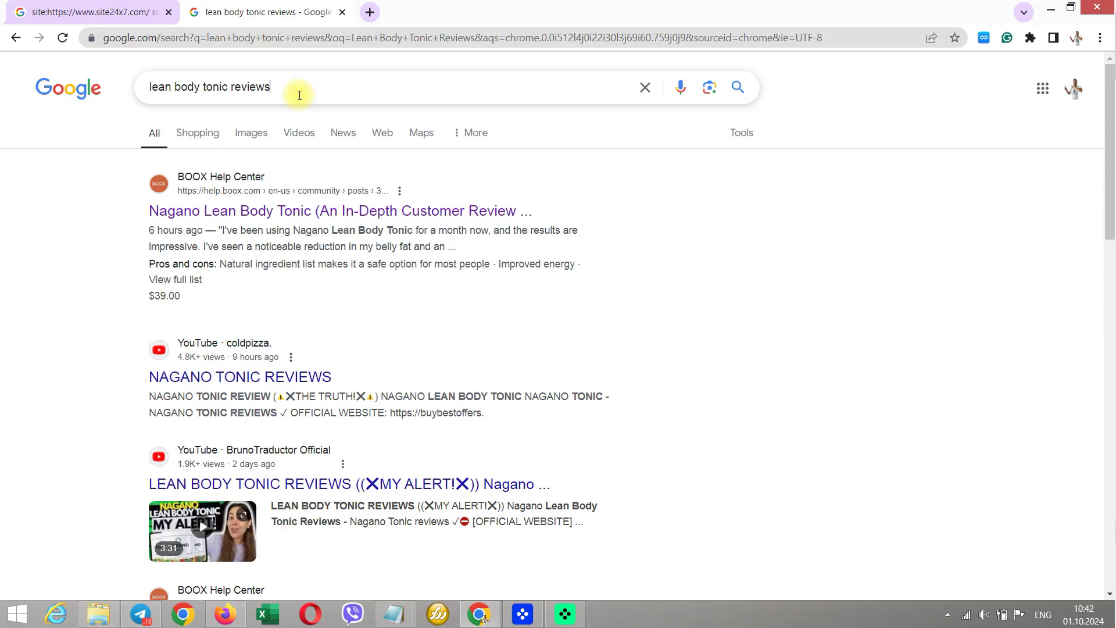
# Replace the Google query with 'MetaboFix Review' and run the search.
pyautogui.tripleClick(342, 96)
pyautogui.write('MetaboFix Review')
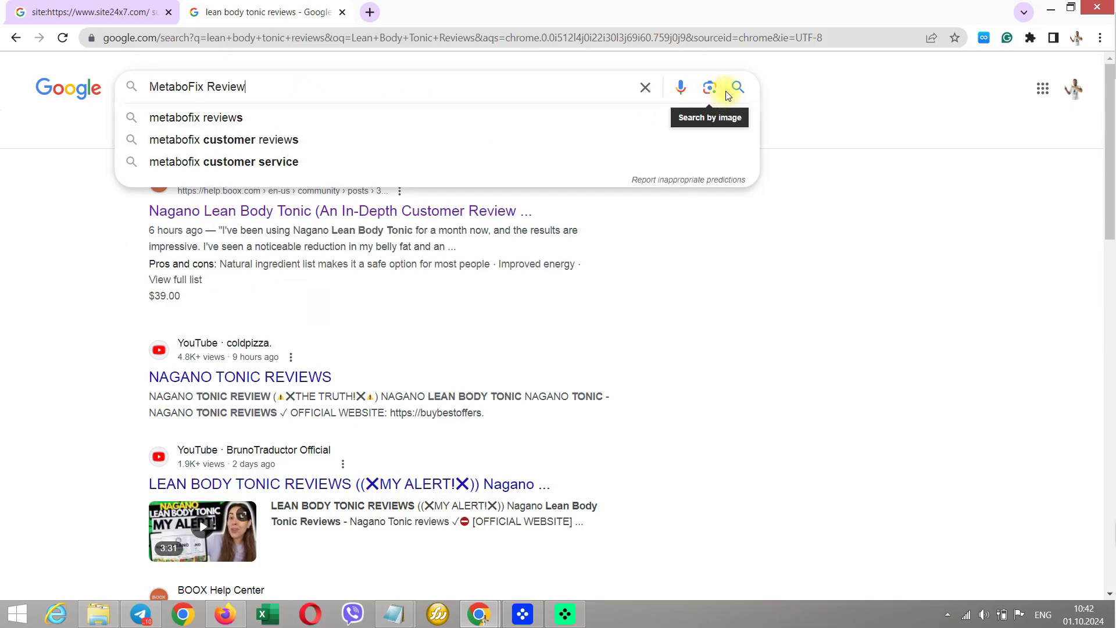
pyautogui.click(738, 88)
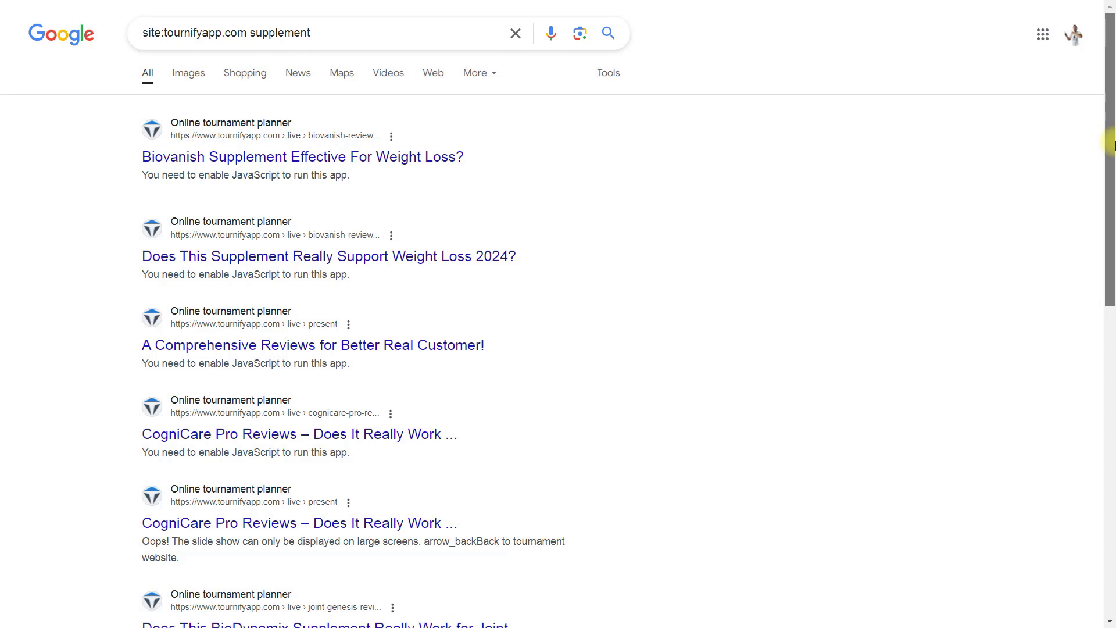
# Browse the site:tournifyapp.com supplement results, highlighting titles like CogniCare Pro Reviews, then open page 2.
pyautogui.moveTo(1110, 147); pyautogui.dragTo(1111, 279)
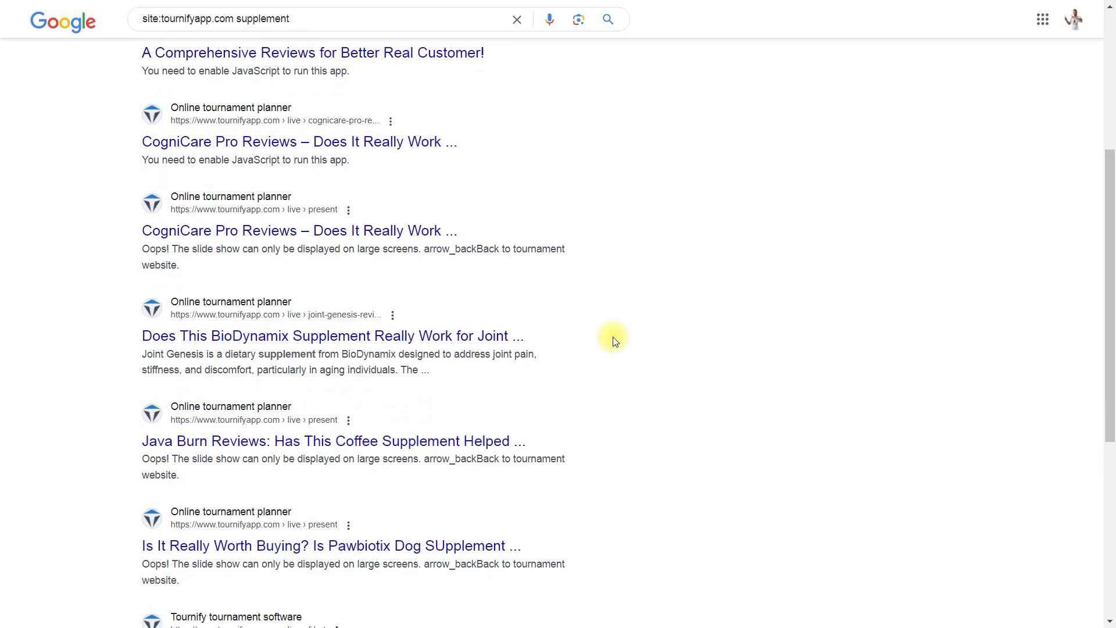
pyautogui.moveTo(135, 232); pyautogui.dragTo(295, 230)
pyautogui.click(746, 300)
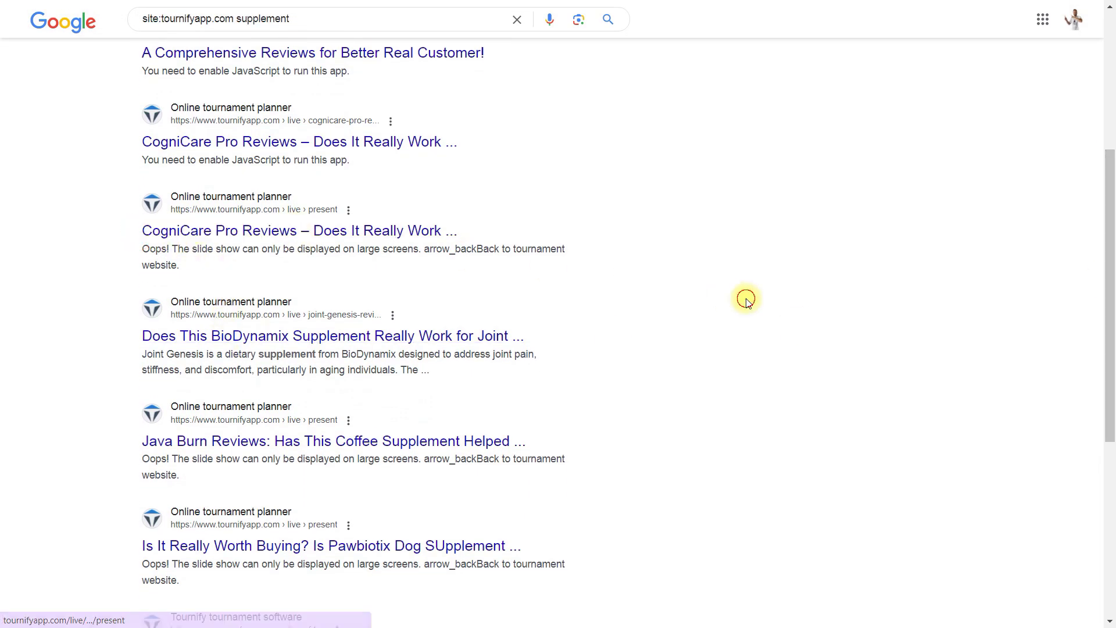
pyautogui.scroll(-3, 746, 300)
pyautogui.moveTo(112, 401); pyautogui.dragTo(306, 395)
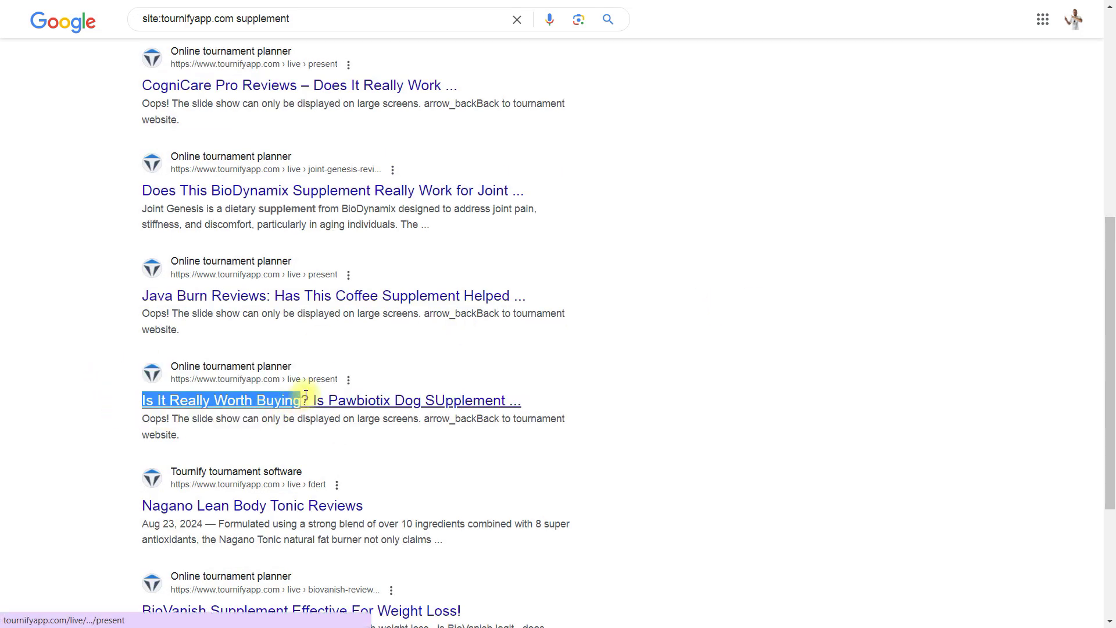
pyautogui.click(718, 379)
pyautogui.scroll(-4, 719, 381)
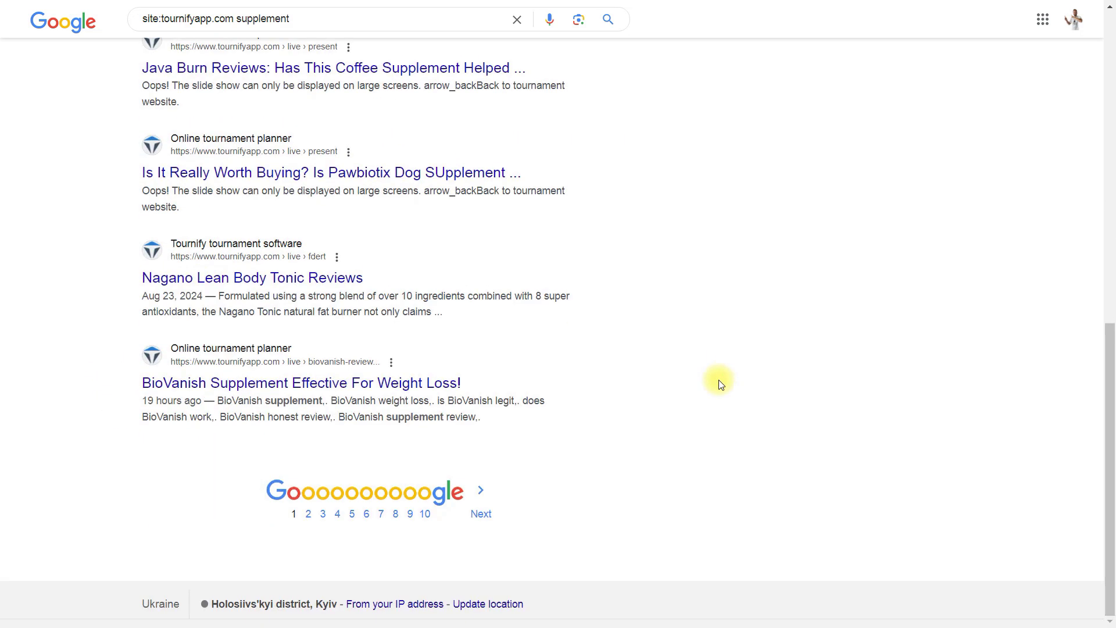
pyautogui.click(311, 499)
pyautogui.moveTo(1111, 169); pyautogui.dragTo(1111, 381)
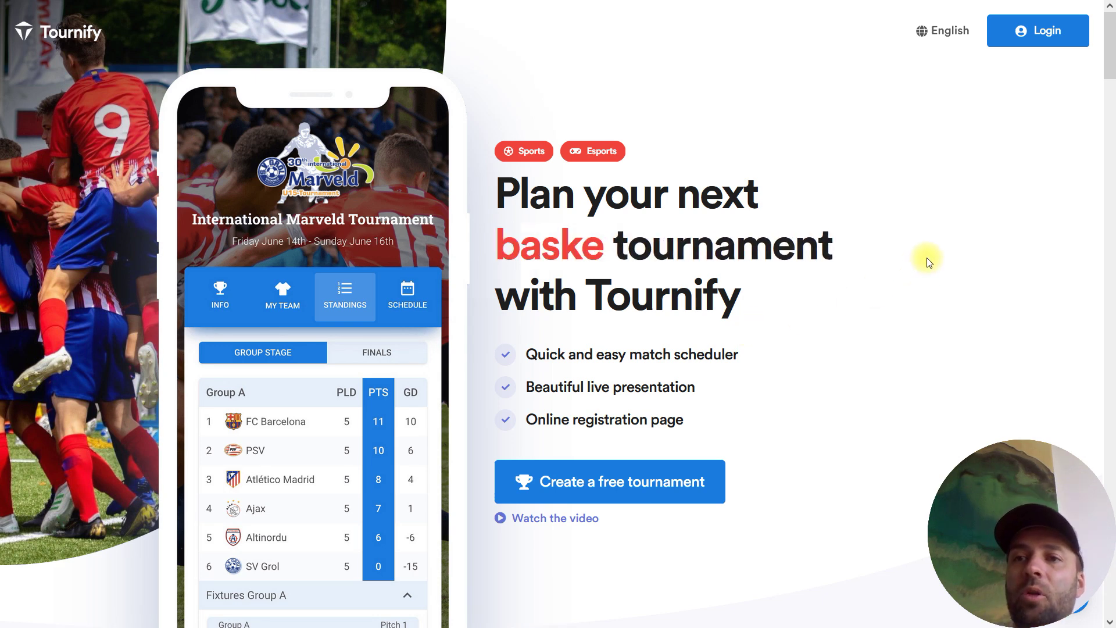
pyautogui.click(1024, 33)
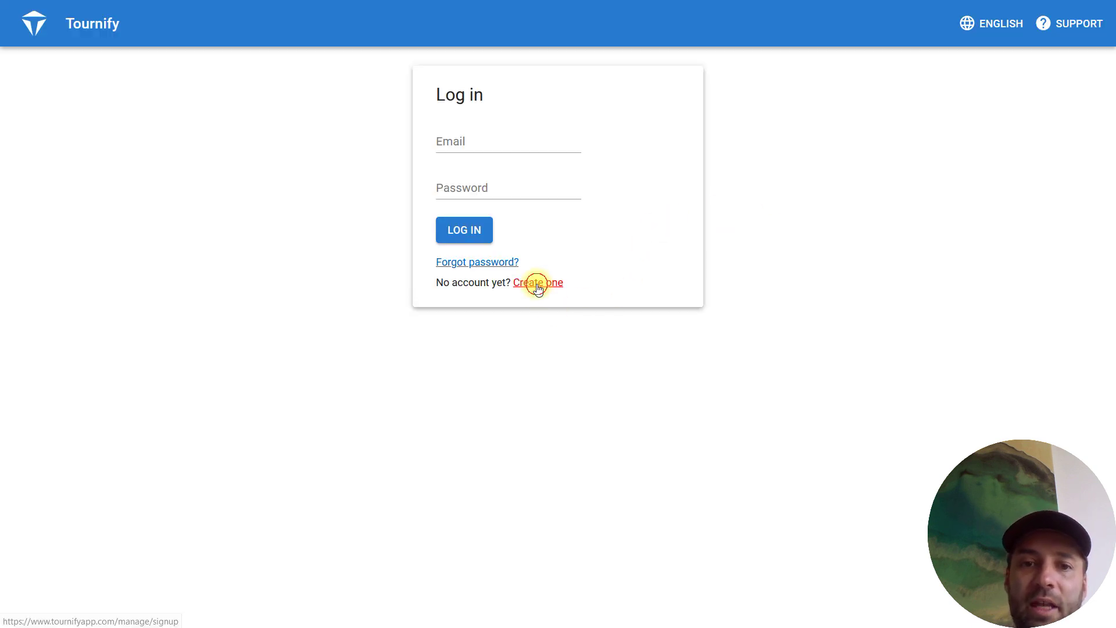
# Sign up for a new Tournify account and start a New Tournament from the Welcome page.
pyautogui.click(535, 283)
pyautogui.click(476, 139)
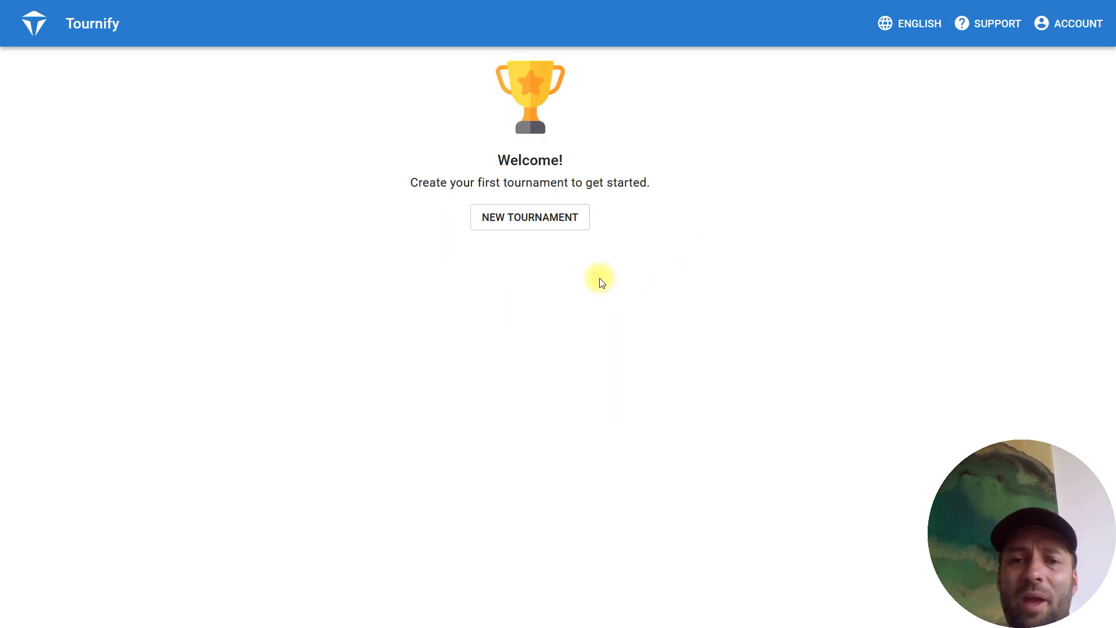
pyautogui.click(541, 224)
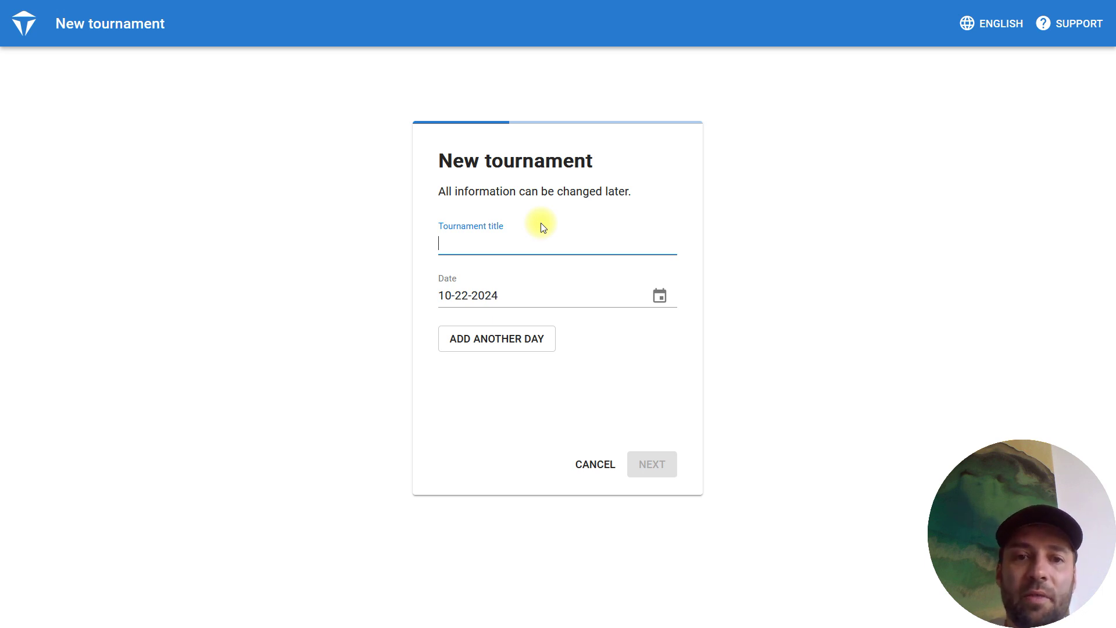
# Create a tournament titled 'Vigorelle' with Australia chosen as its venue.
pyautogui.write('Vigorelle')
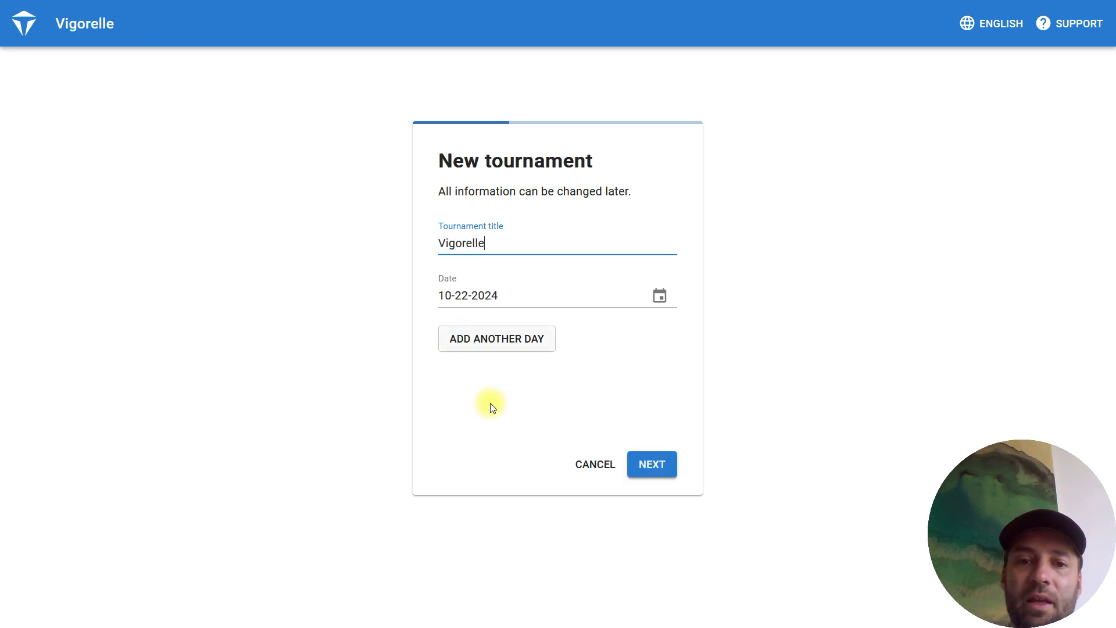
pyautogui.click(662, 470)
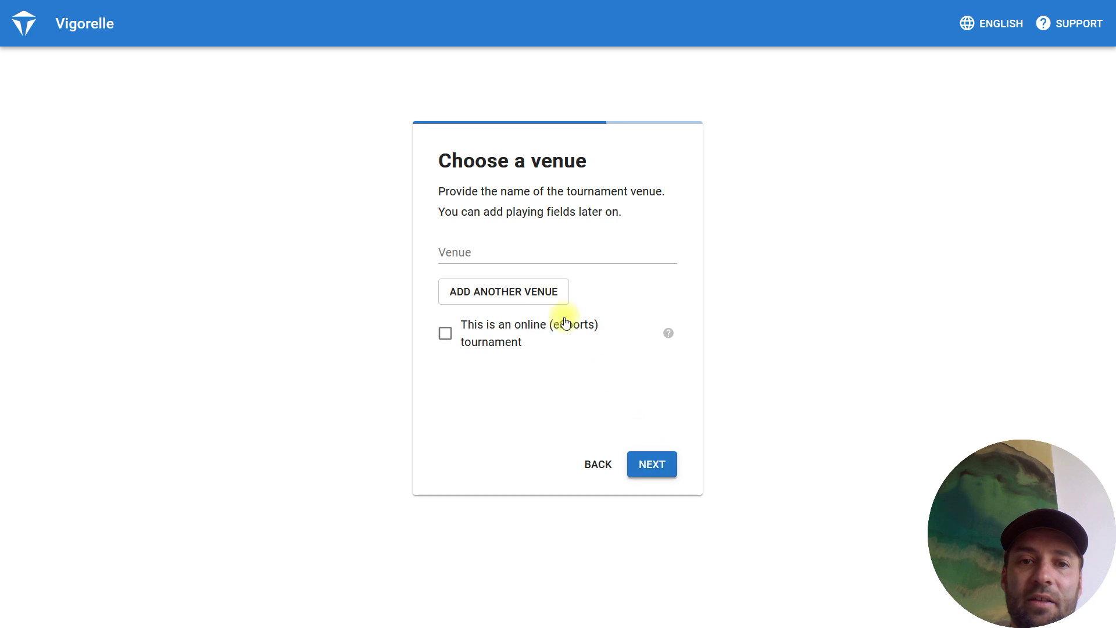
pyautogui.click(494, 252)
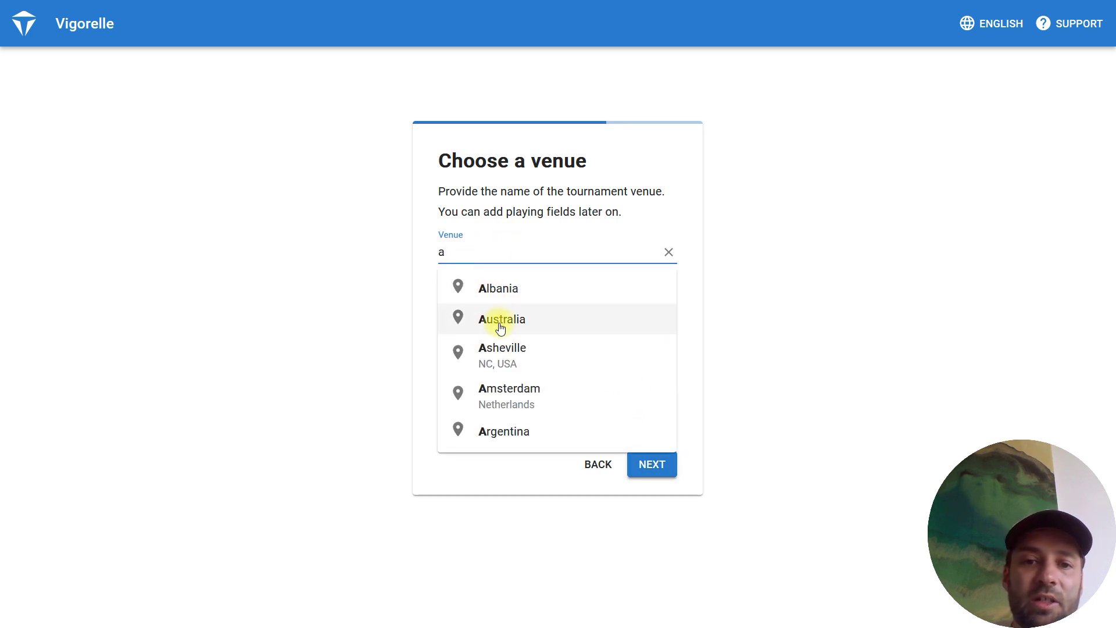
pyautogui.click(515, 329)
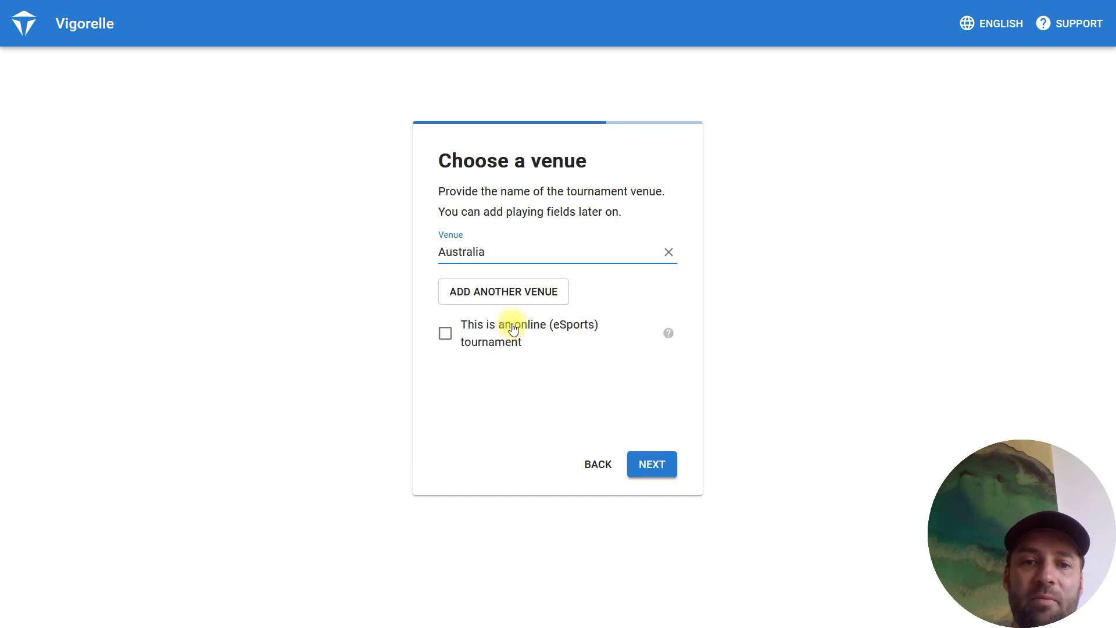
pyautogui.click(649, 471)
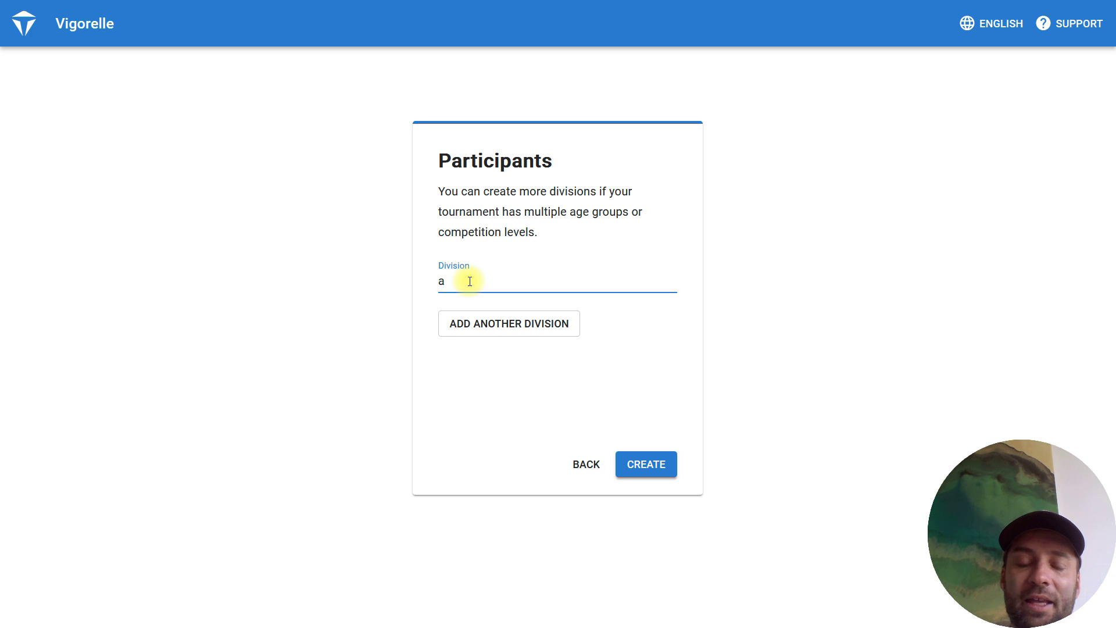
pyautogui.click(659, 467)
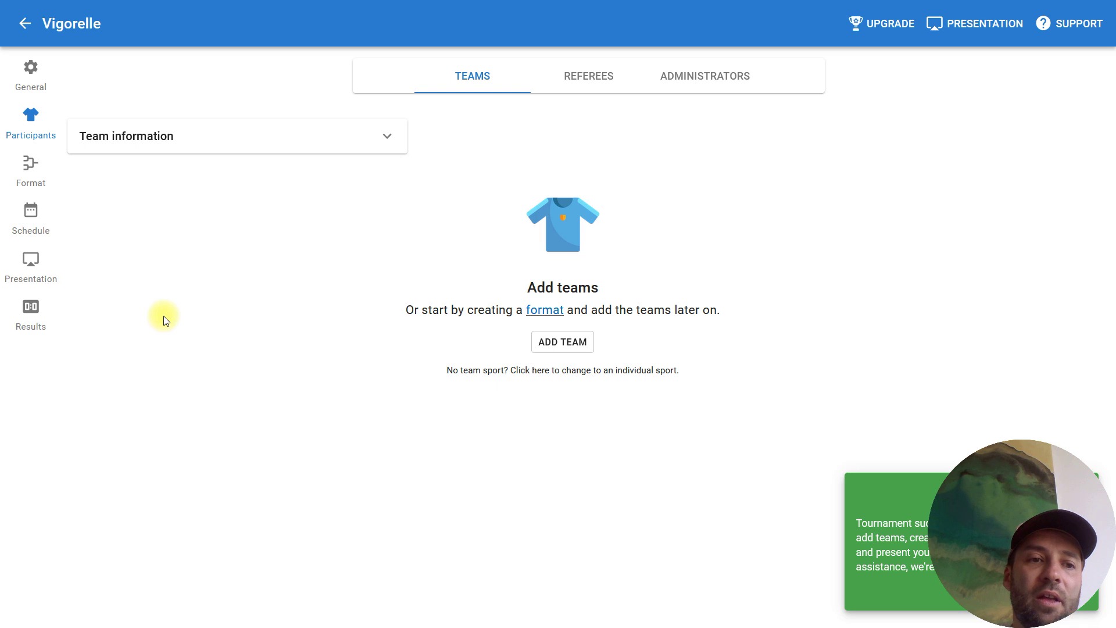
# Under Presentation > Website & App, create and save the Vigorelle tournament's public live link.
pyautogui.click(28, 274)
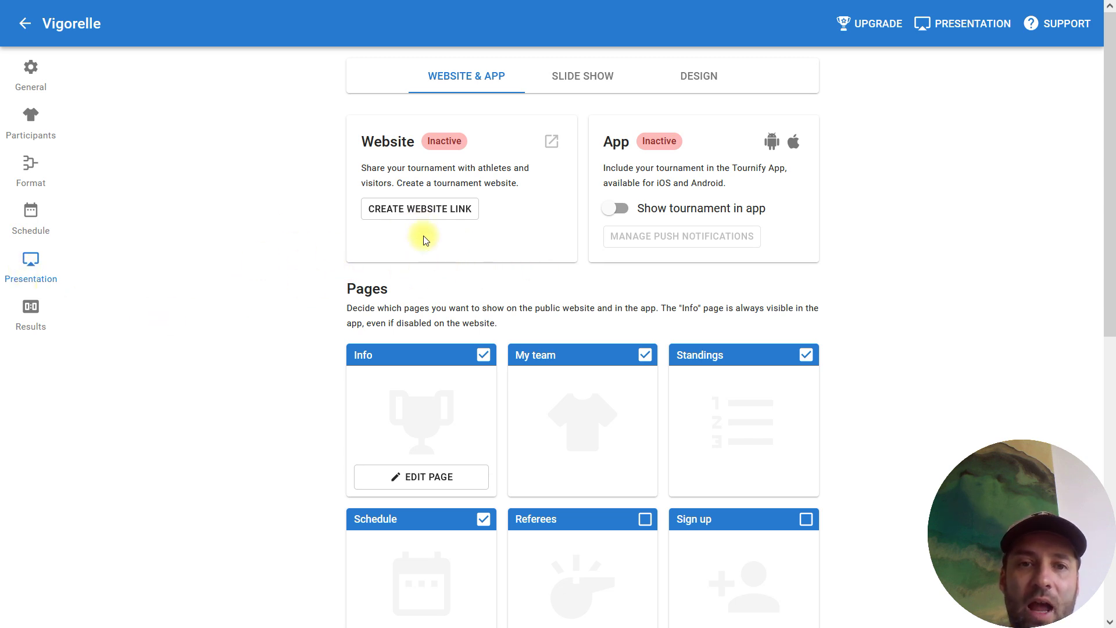
pyautogui.click(404, 217)
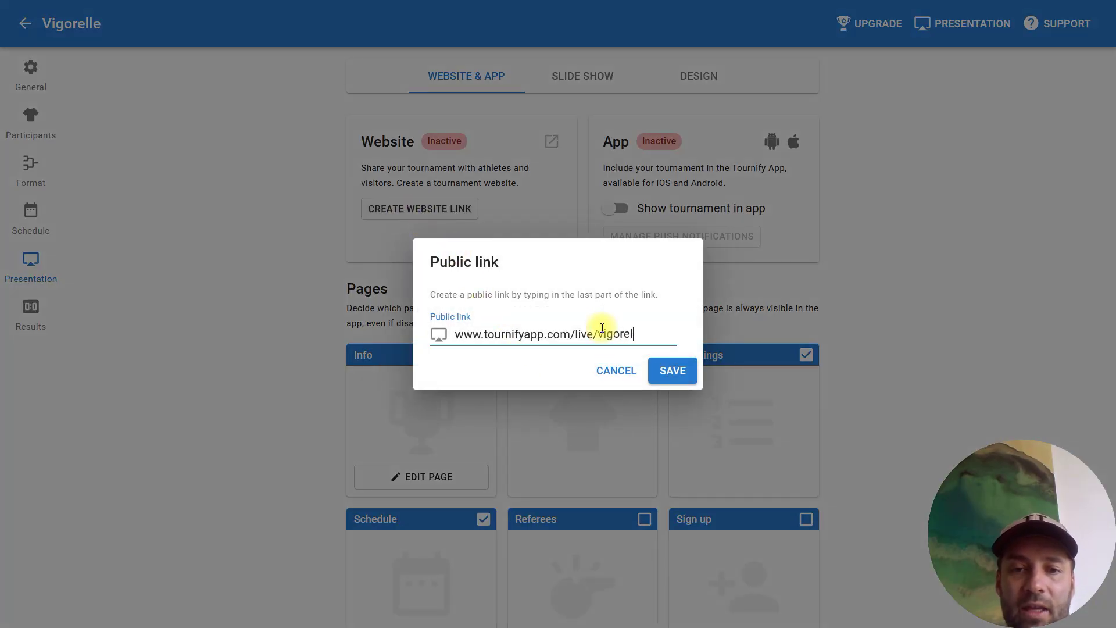
pyautogui.click(673, 375)
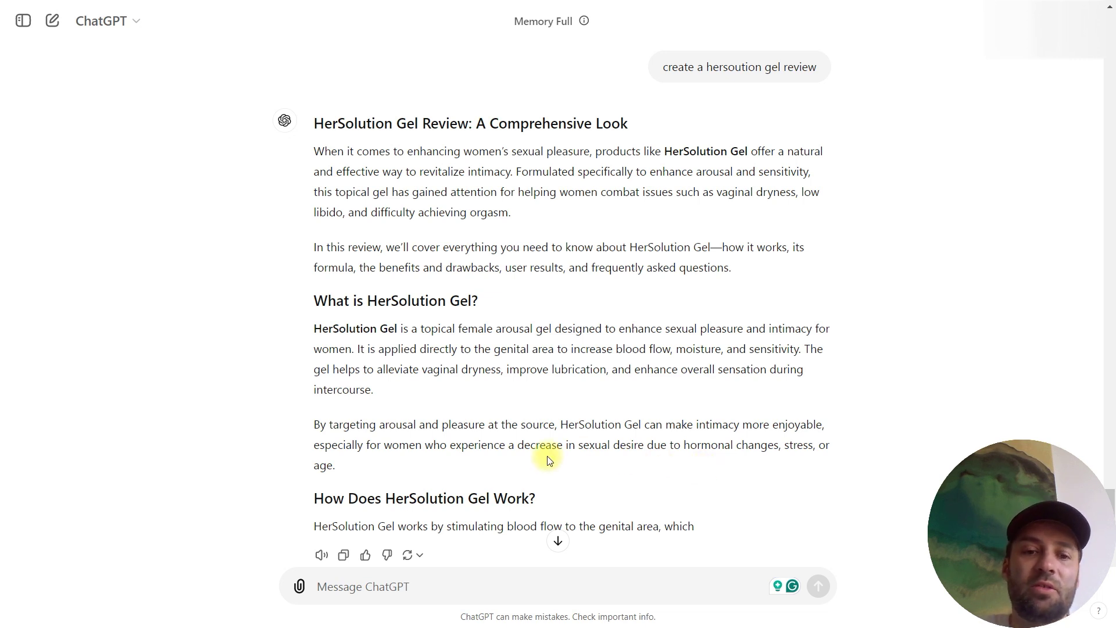
# Ask ChatGPT to 'create a hersoution gel review' and receive the comprehensive review.
pyautogui.click(367, 587)
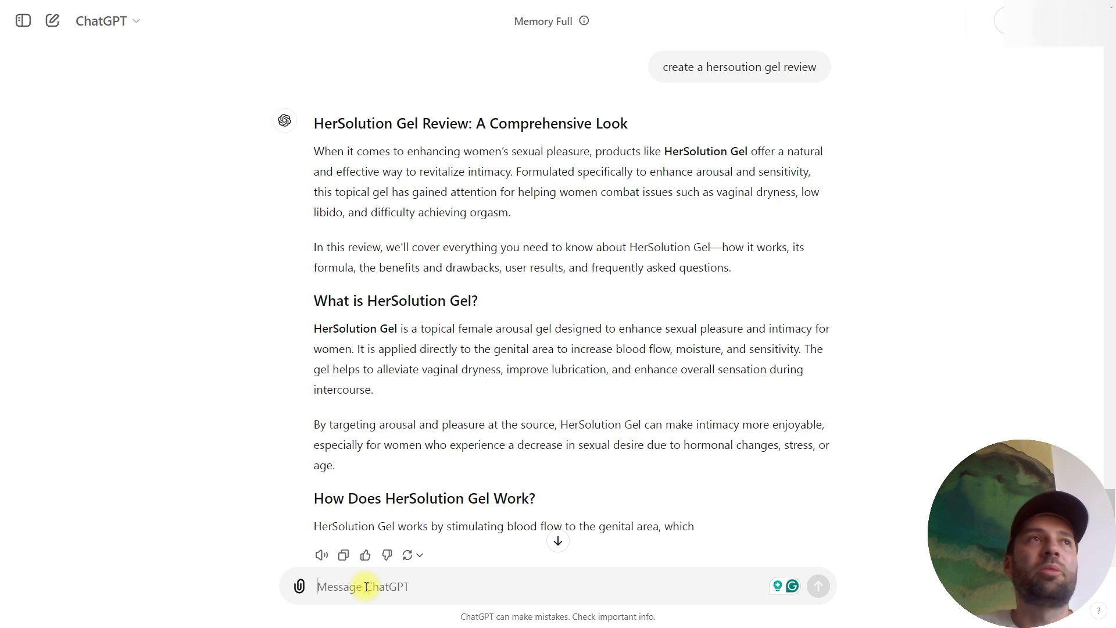
pyautogui.click(367, 587)
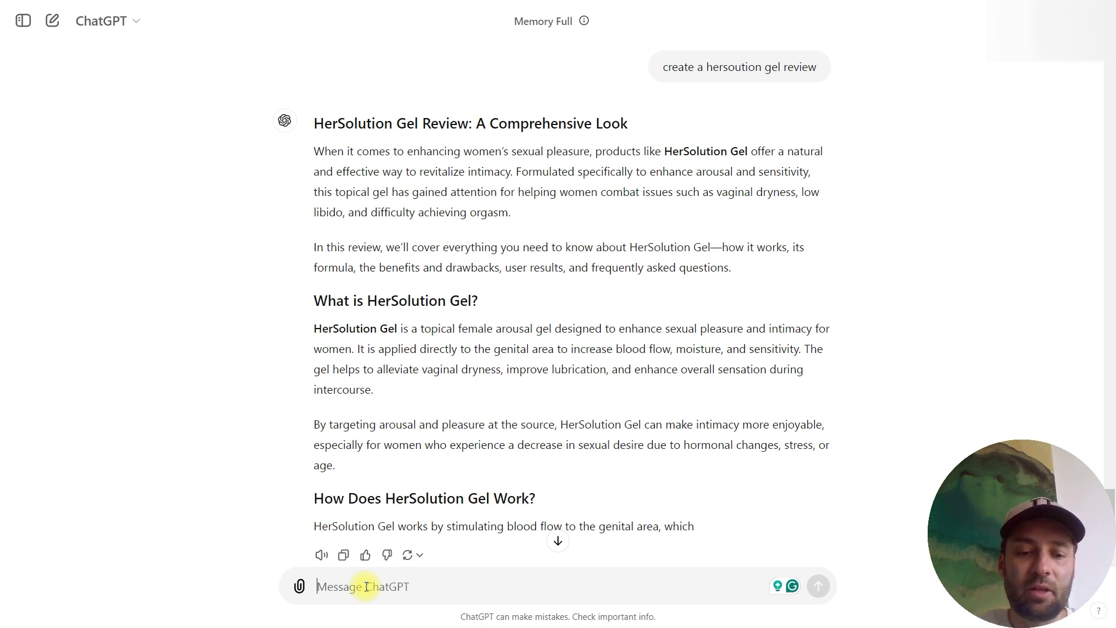
# Send a 2000-word HerSolution Gel review prompt covering usage, ingredients, pros and cons, FAQ, testimonials, benefits.
pyautogui.write('create a ')
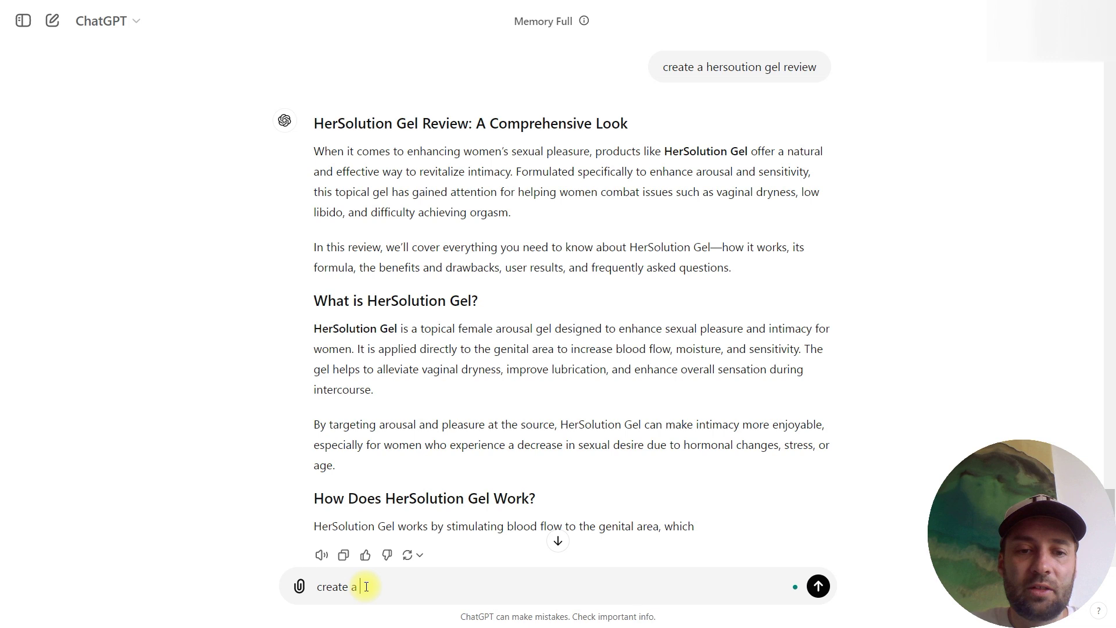
pyautogui.write('2000 word')
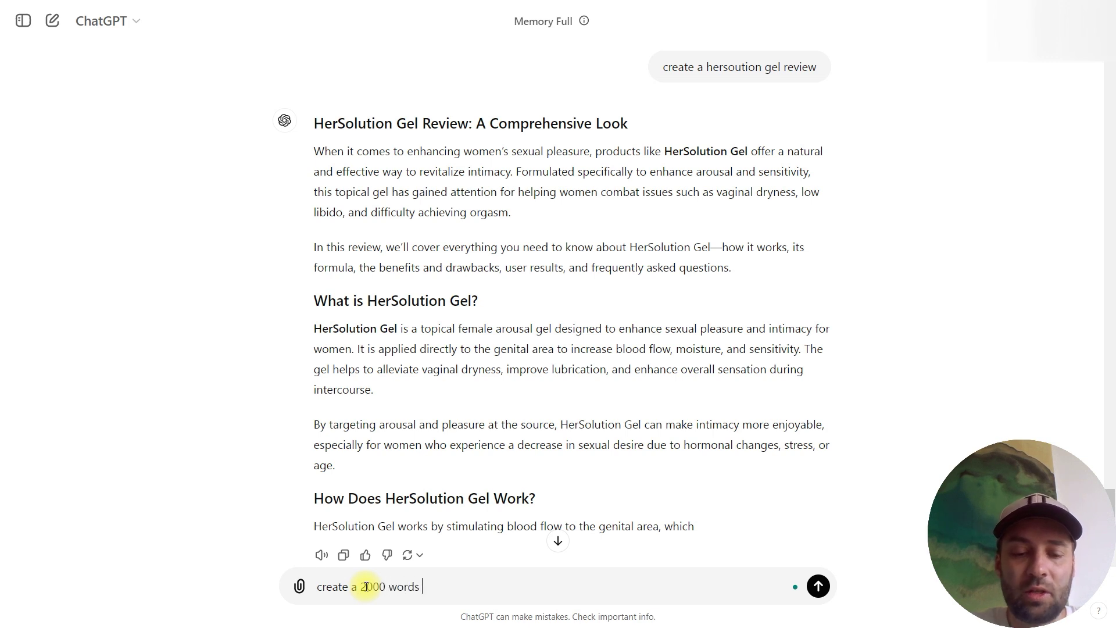
pyautogui.write('s Her')
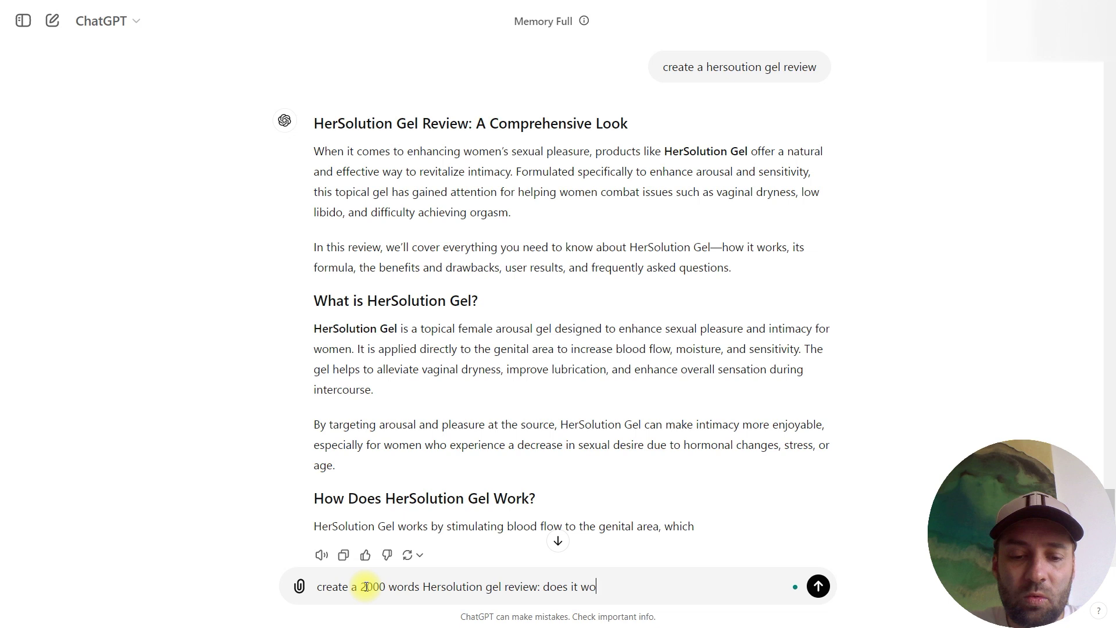
pyautogui.write('how to')
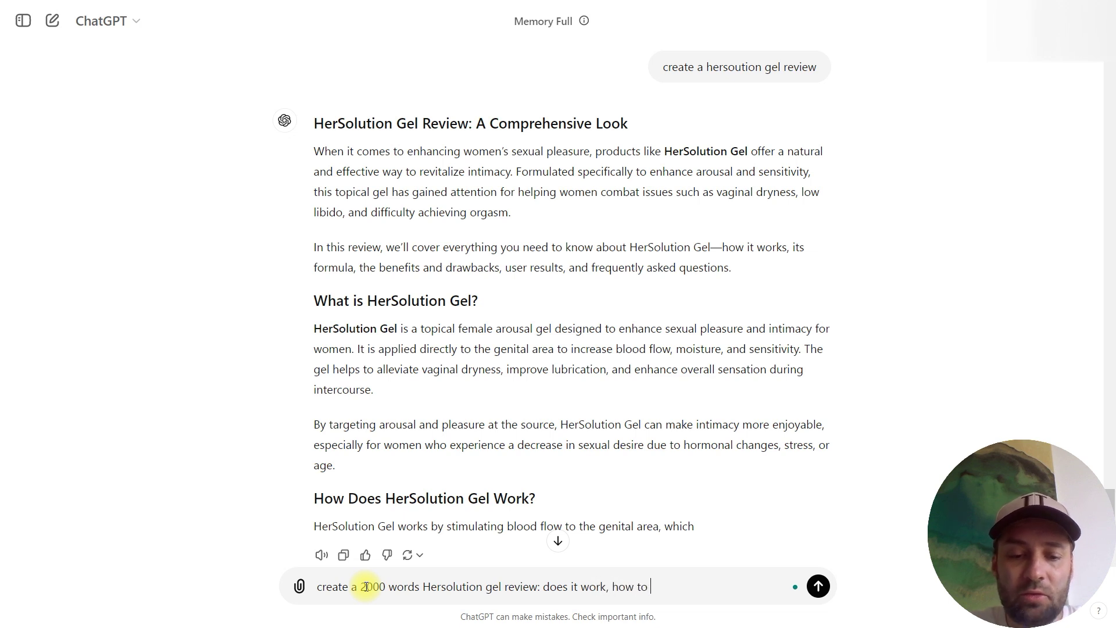
pyautogui.write(' use, ingr')
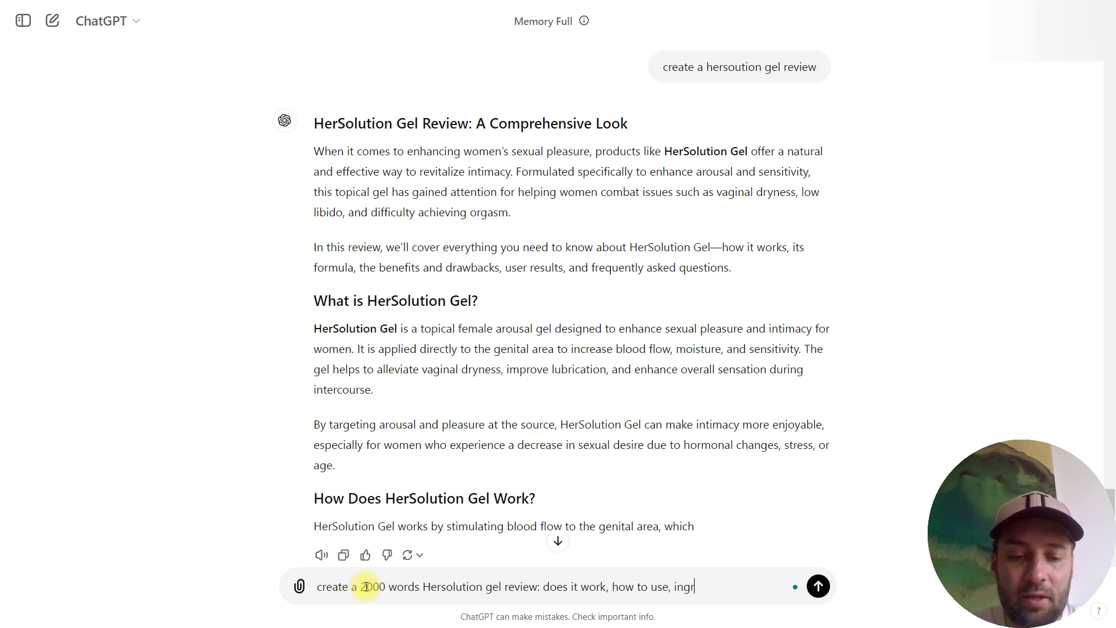
pyautogui.write('ediejt')
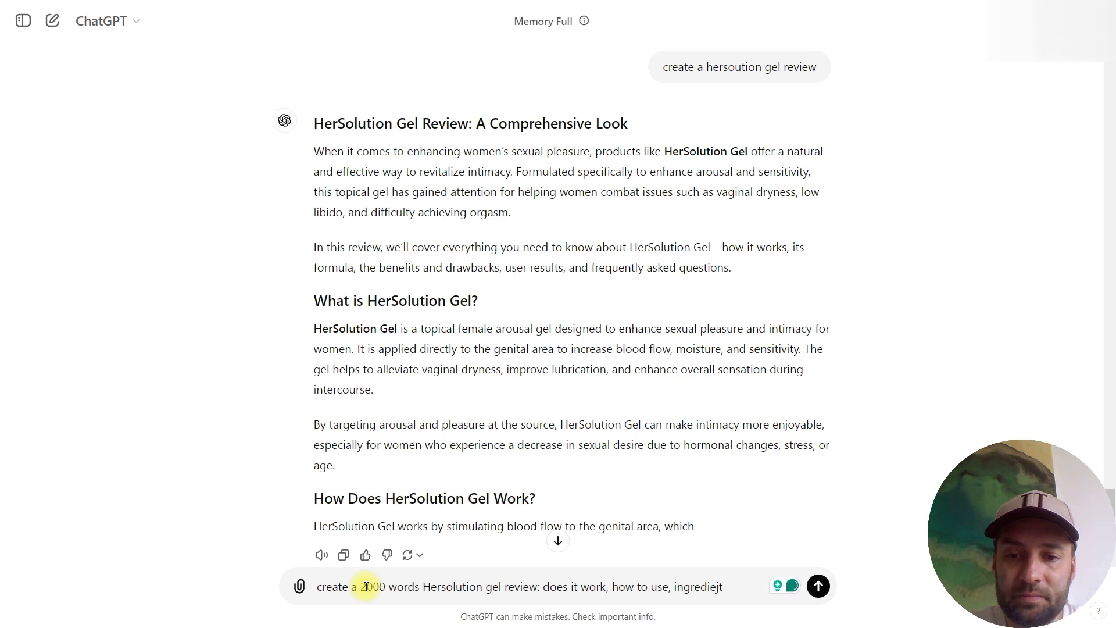
pyautogui.press('BackSpace')
pyautogui.press('BackSpace')
pyautogui.write('nts an')
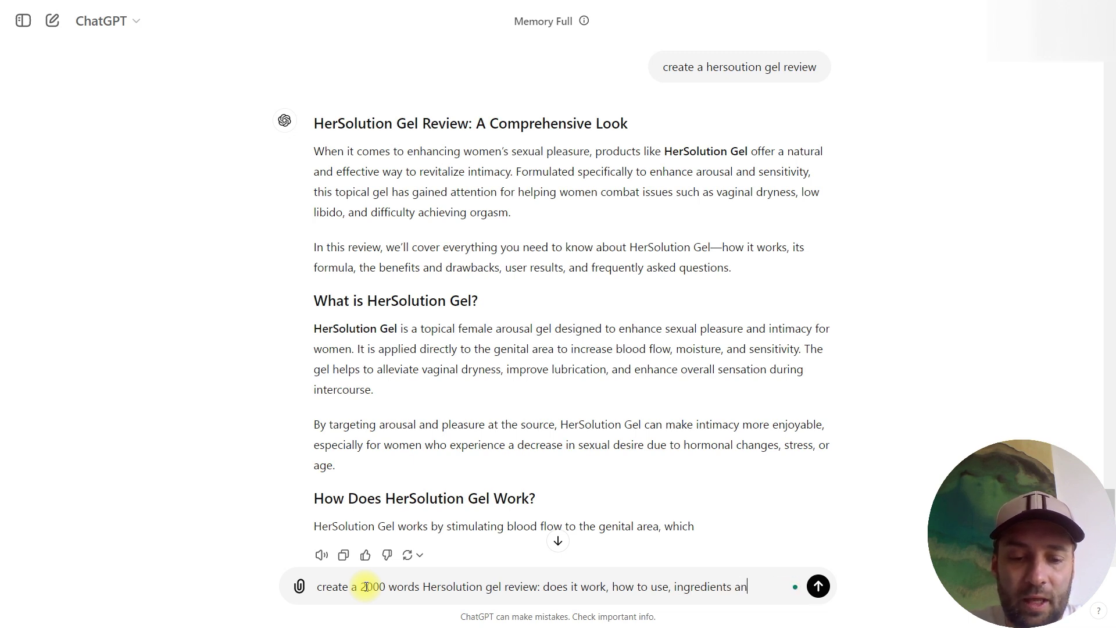
pyautogui.write('d their prop')
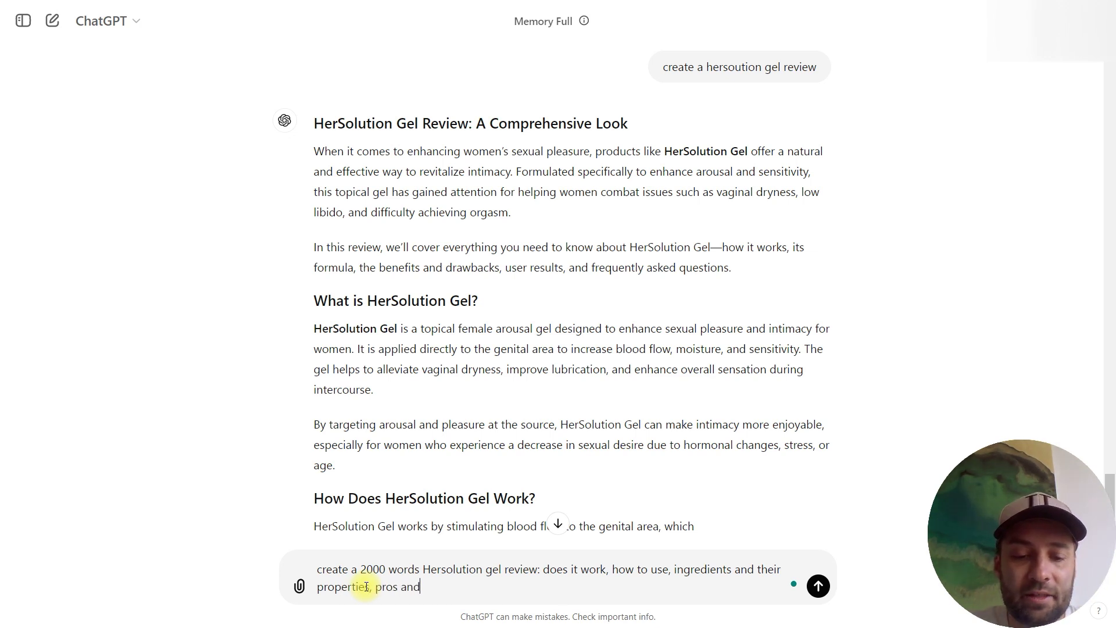
pyautogui.write('erties, pros and cons, FA')
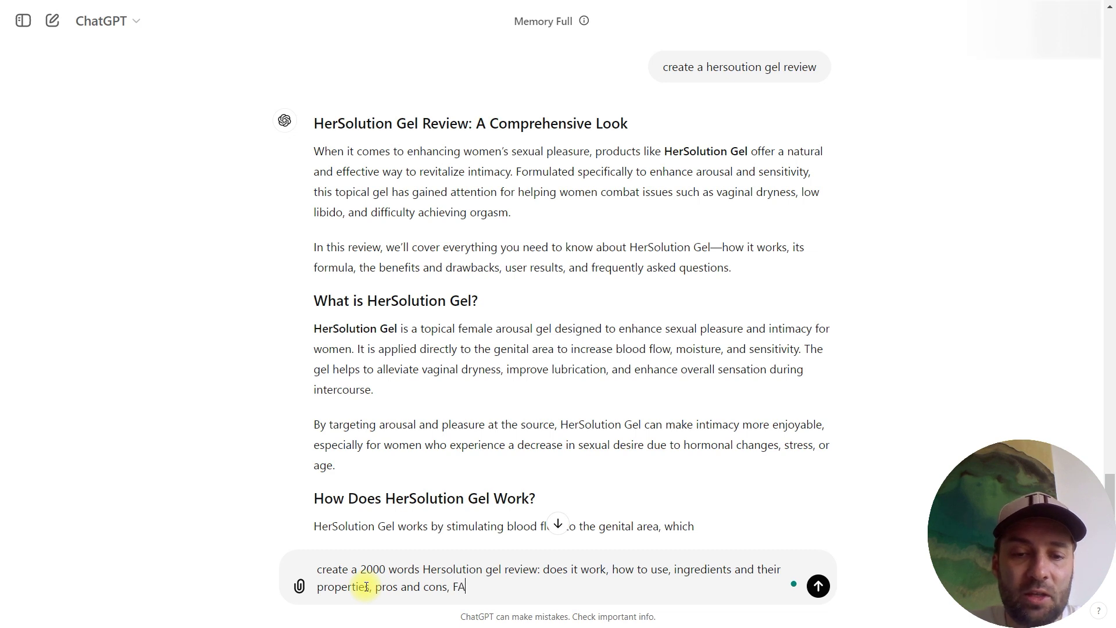
pyautogui.write('Q, testi')
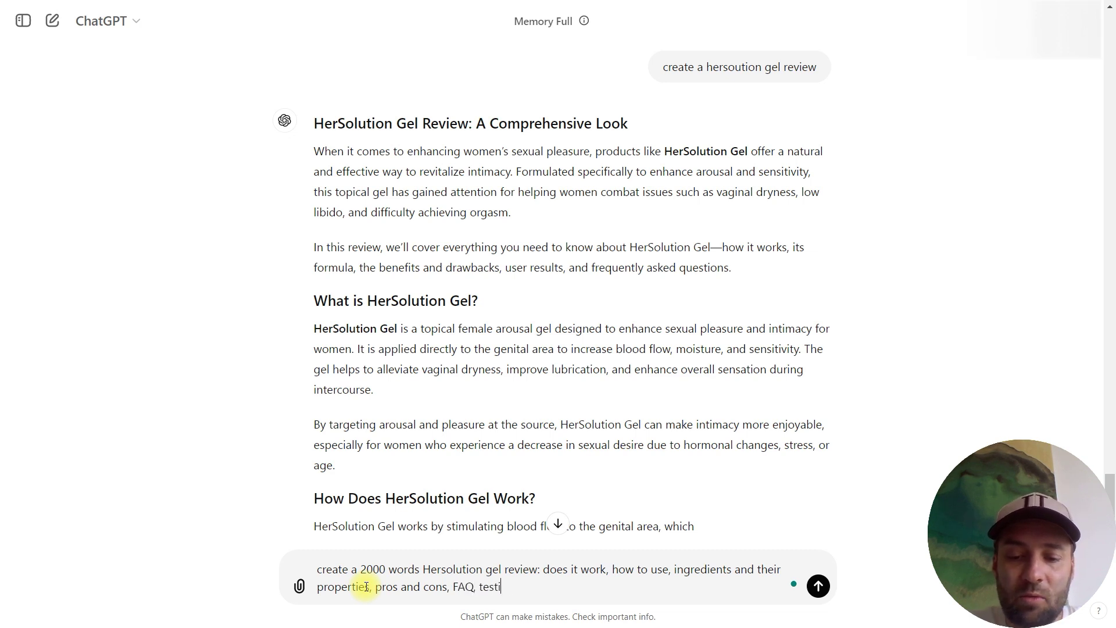
pyautogui.write('monials, be')
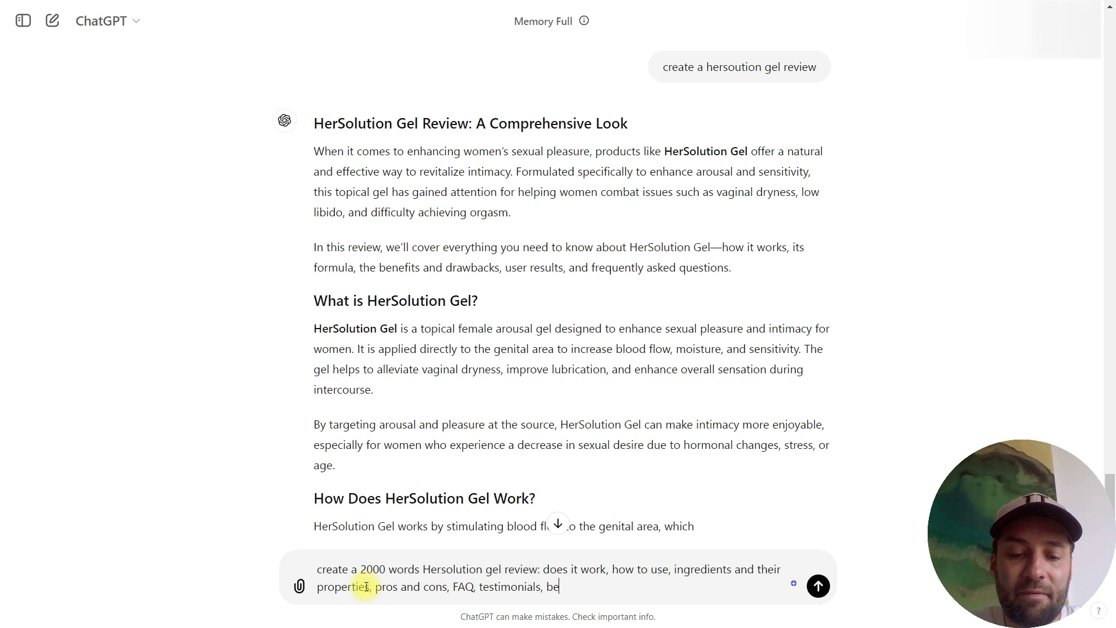
pyautogui.write('nefits, medical')
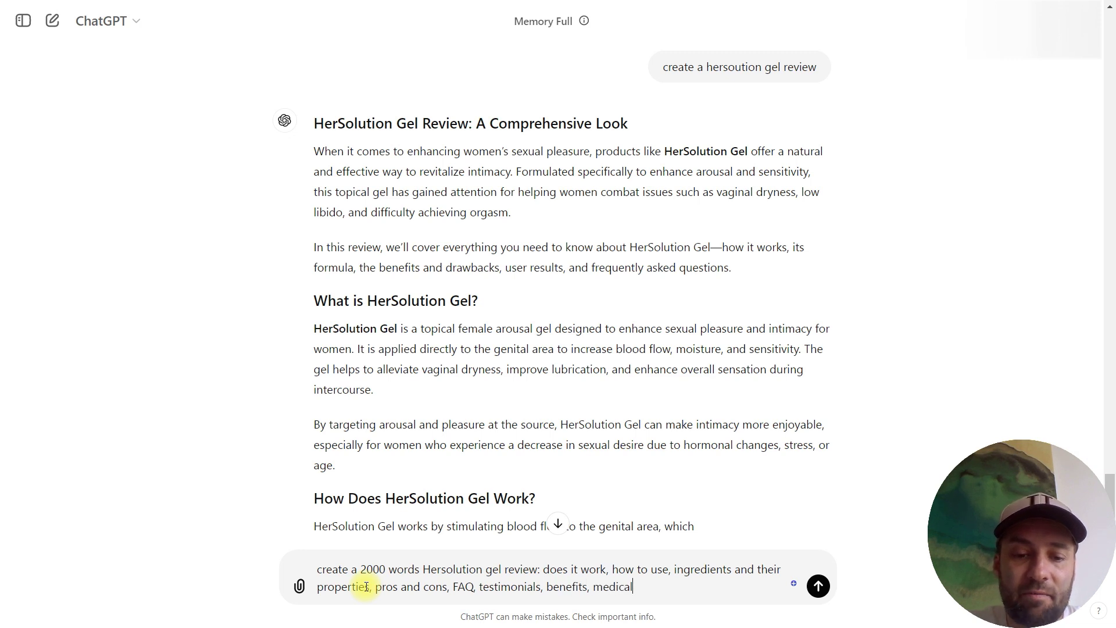
pyautogui.write(' fact')
pyautogui.write('s, how to improve female sexual health naturally')
pyautogui.press('Return')
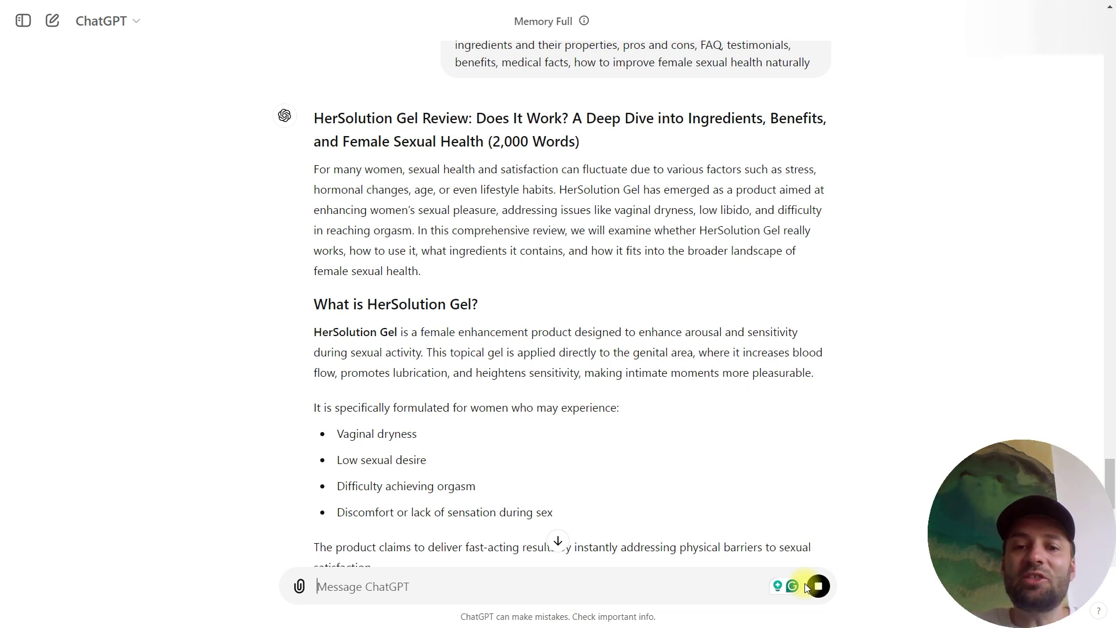
# Select the whole finished HerSolution Gel review in ChatGPT for copying.
pyautogui.scroll(-9, 728, 525)
pyautogui.scroll(-3, 708, 460)
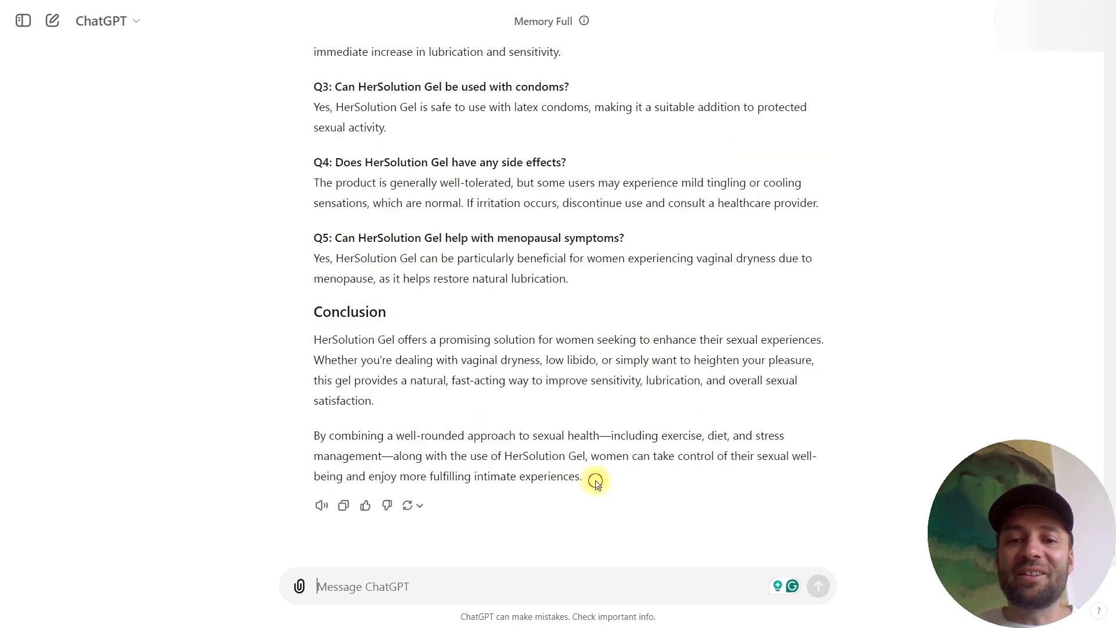
pyautogui.moveTo(593, 479); pyautogui.dragTo(312, 261)
pyautogui.hotkey('ctrl', 'c')
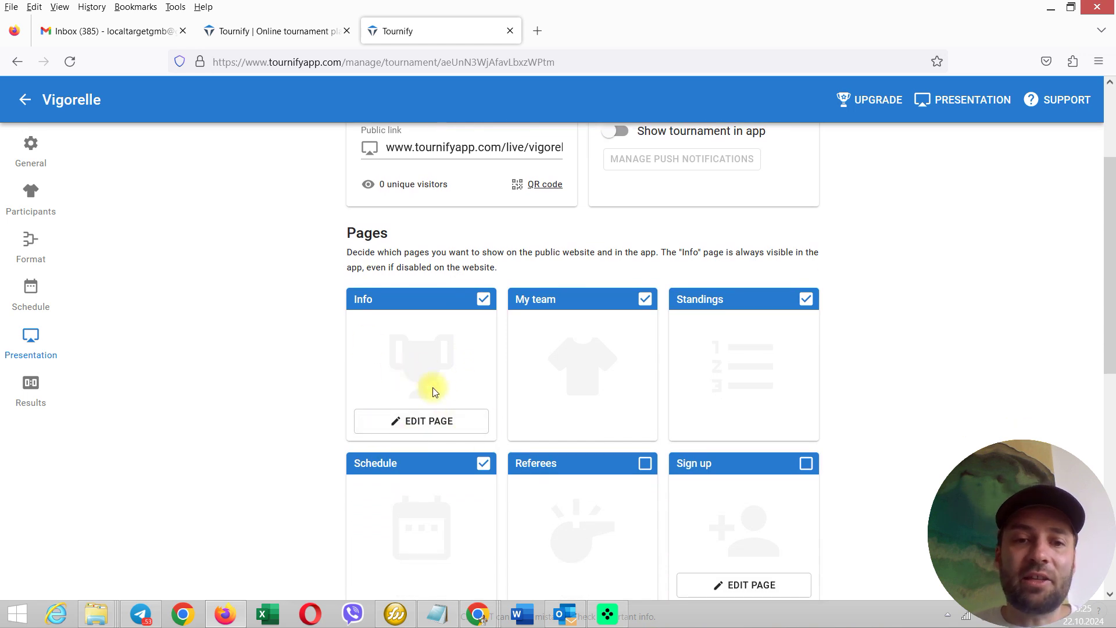
# Paste the HerSolution Gel review into the Vigorelle Info page description and save it.
pyautogui.click(433, 421)
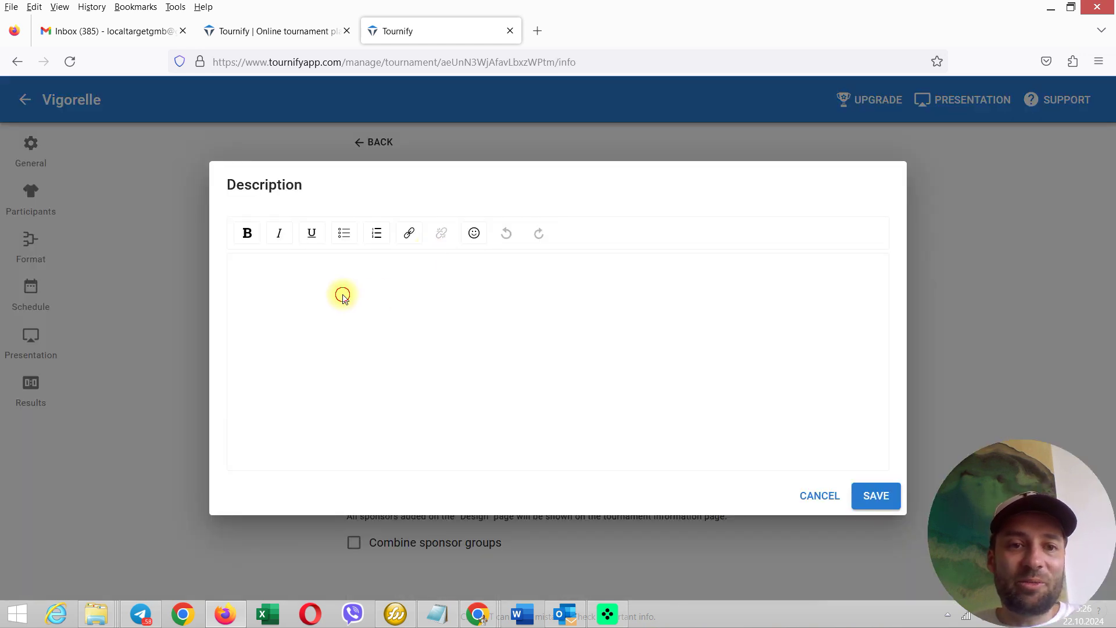
pyautogui.click(339, 295)
pyautogui.hotkey('ctrl', 'v')
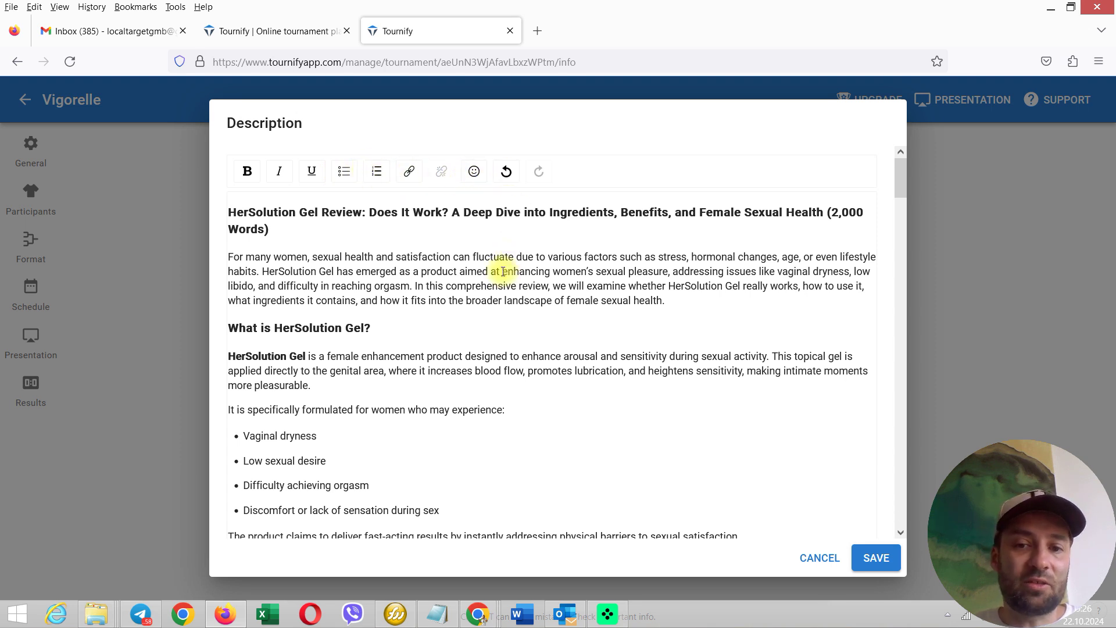
pyautogui.click(877, 557)
# Attach testodren.jpg to the Info page and return to the website pages overview.
pyautogui.click(629, 450)
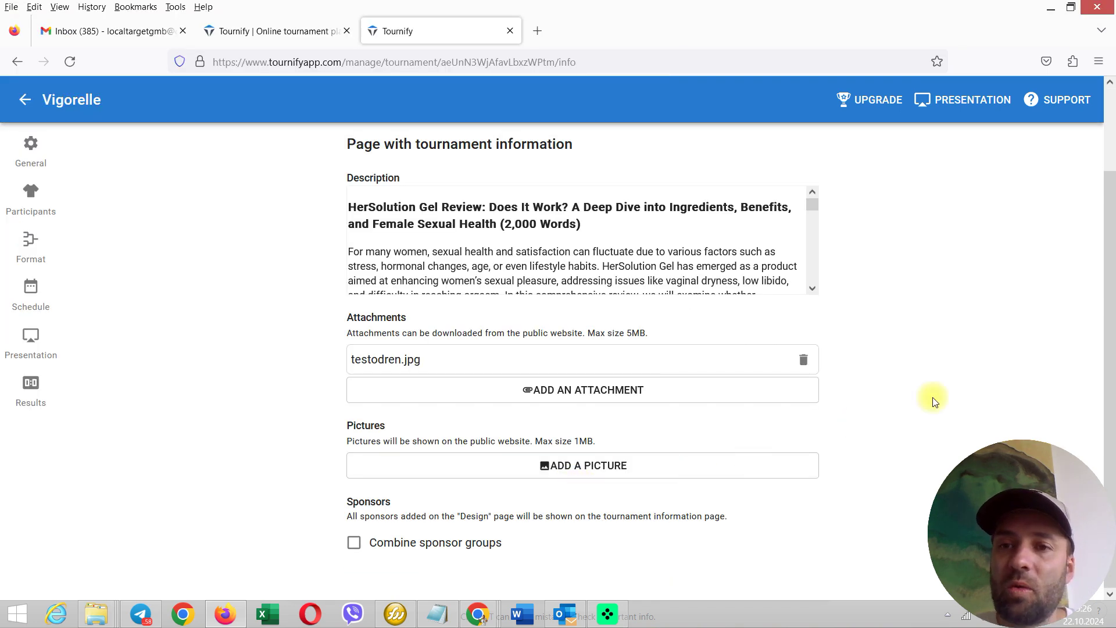
pyautogui.scroll(3, 942, 374)
pyautogui.scroll(-3, 938, 374)
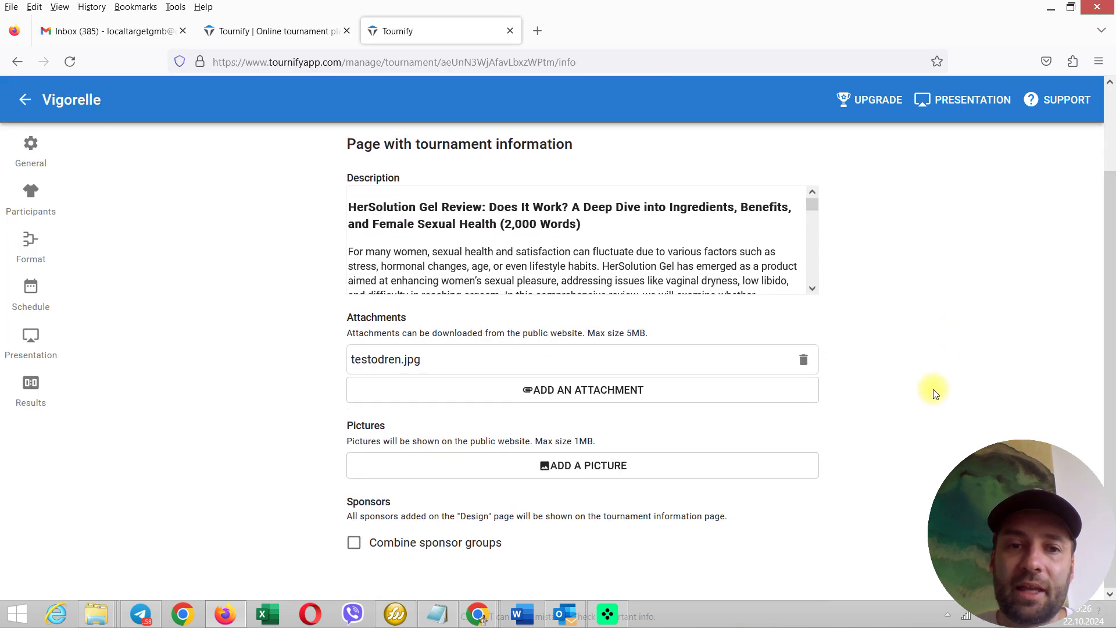
pyautogui.scroll(3, 864, 414)
pyautogui.click(362, 208)
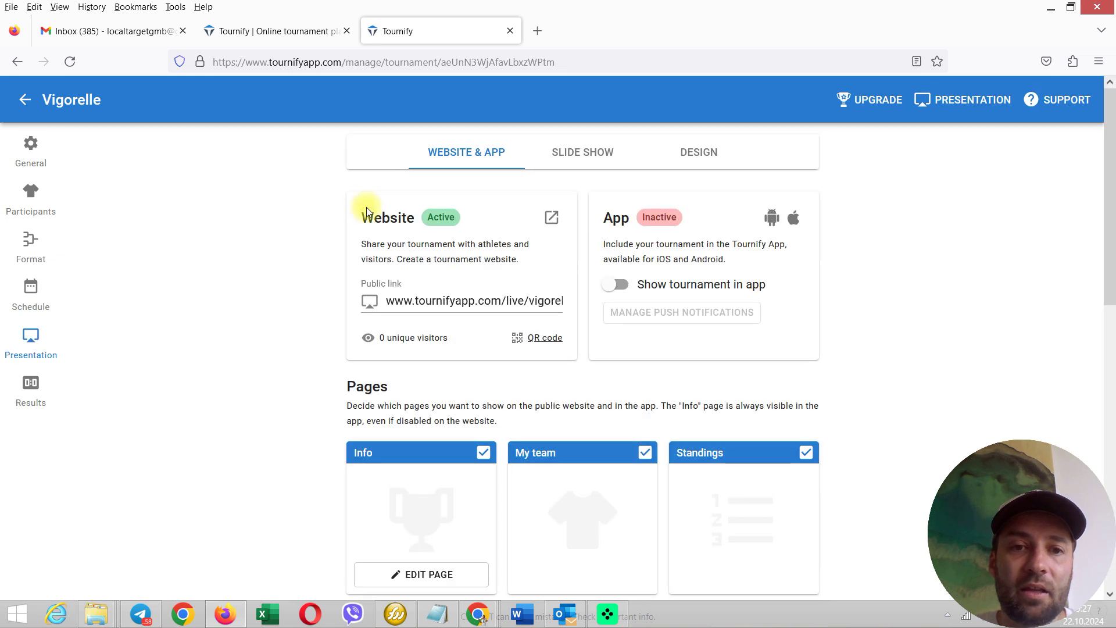
pyautogui.click(429, 313)
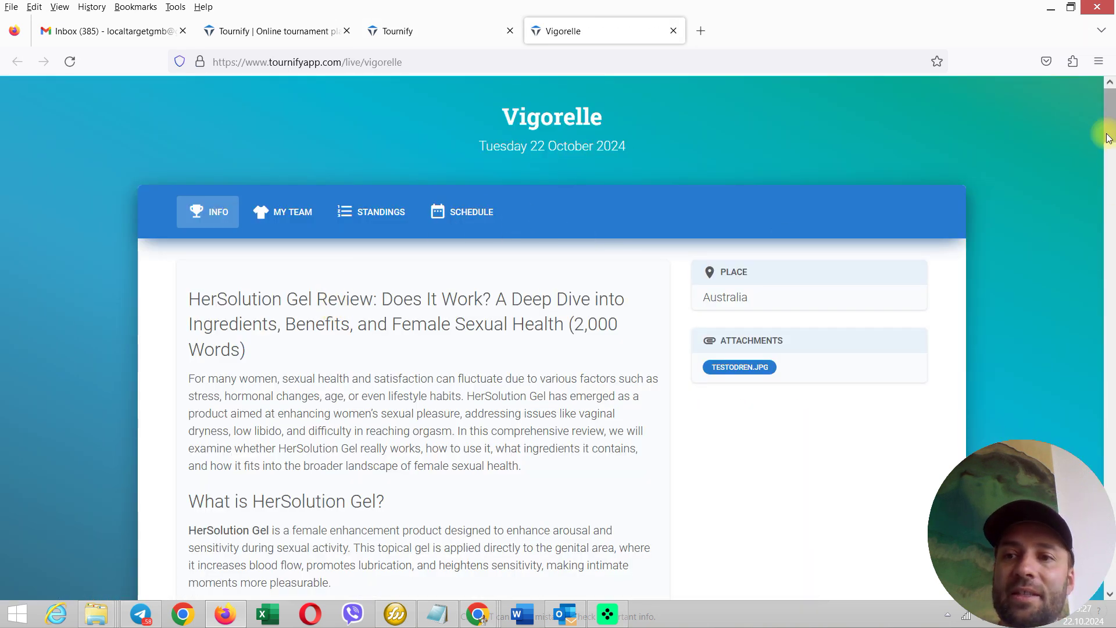
pyautogui.moveTo(1111, 129); pyautogui.dragTo(325, 237)
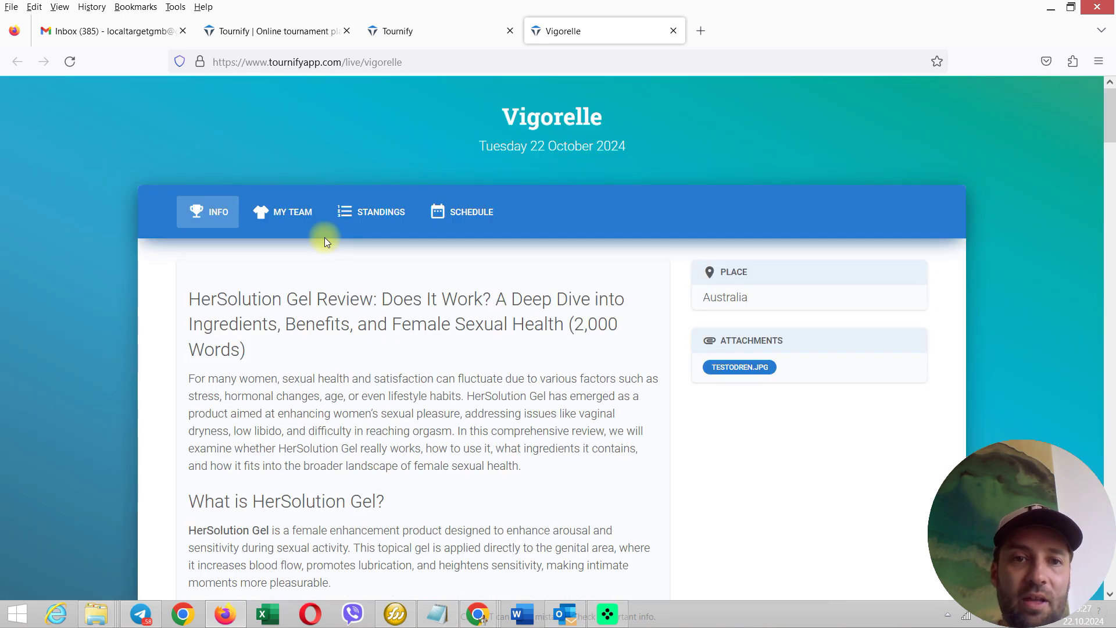
pyautogui.click(280, 62)
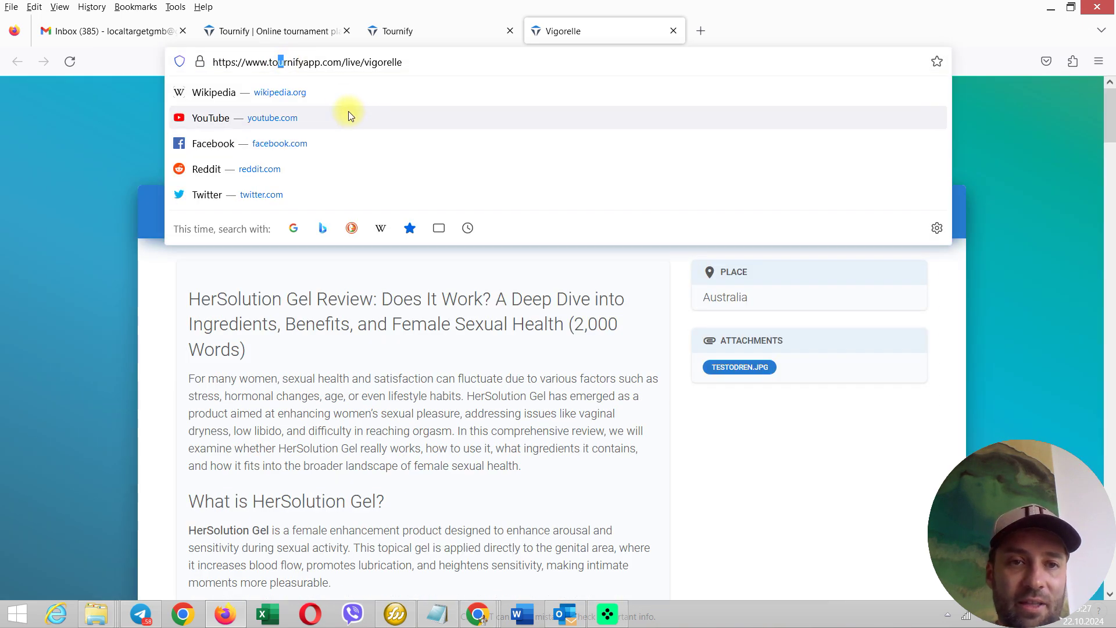
pyautogui.hotkey('ctrl', 'a')
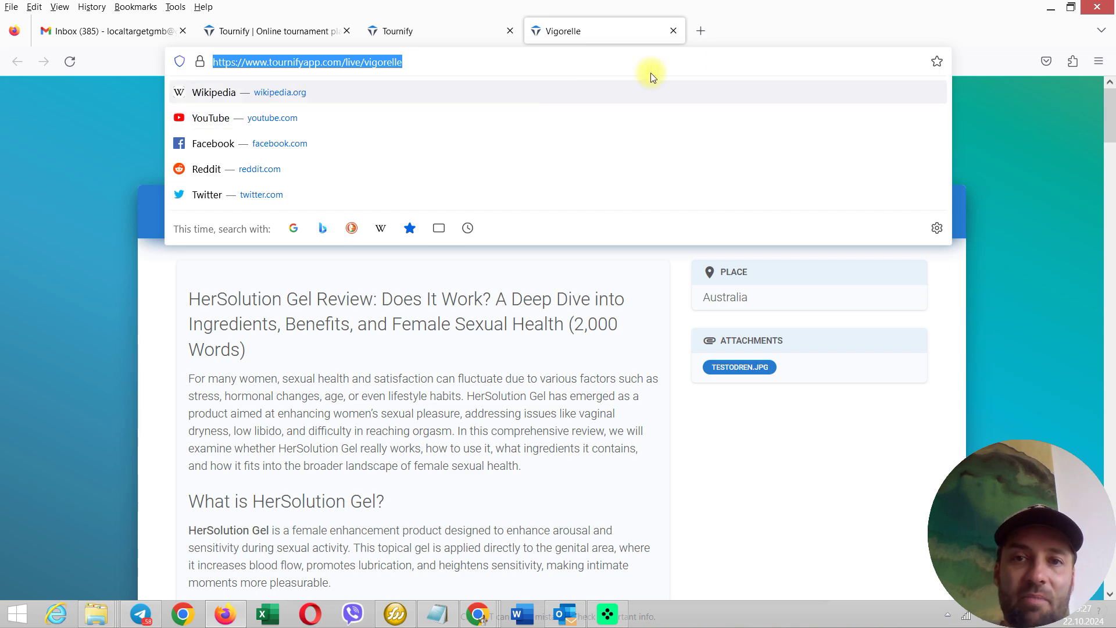
pyautogui.click(701, 31)
pyautogui.hotkey('ctrl', 'w')
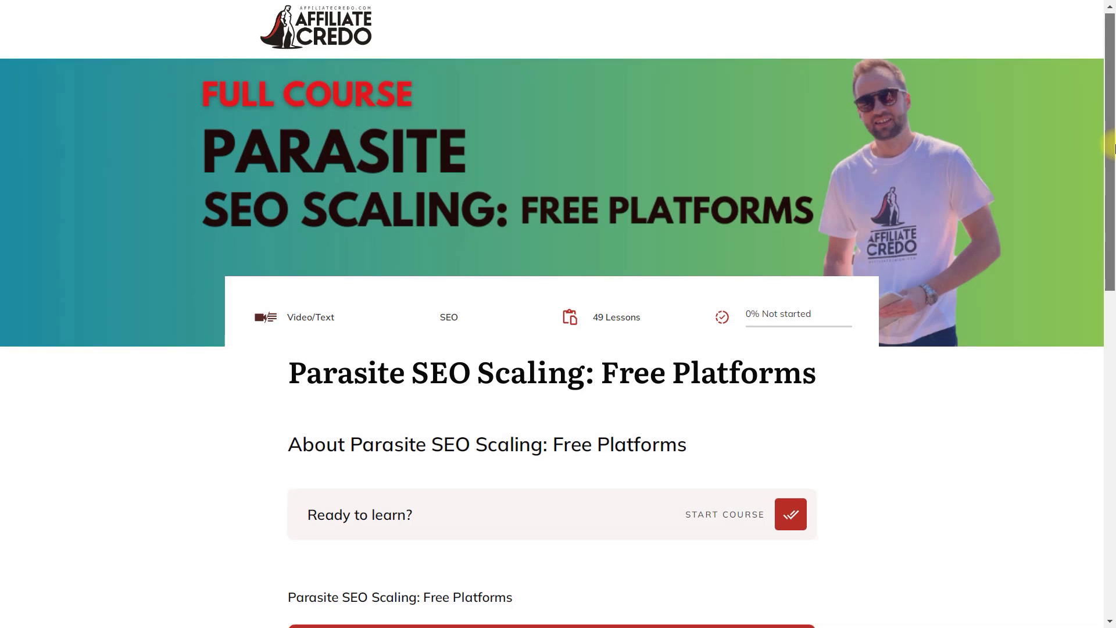
# Expand the Introduction lesson list on the Parasite SEO Scaling course page.
pyautogui.scroll(-3, 1112, 201)
pyautogui.moveTo(1112, 201); pyautogui.dragTo(1113, 321)
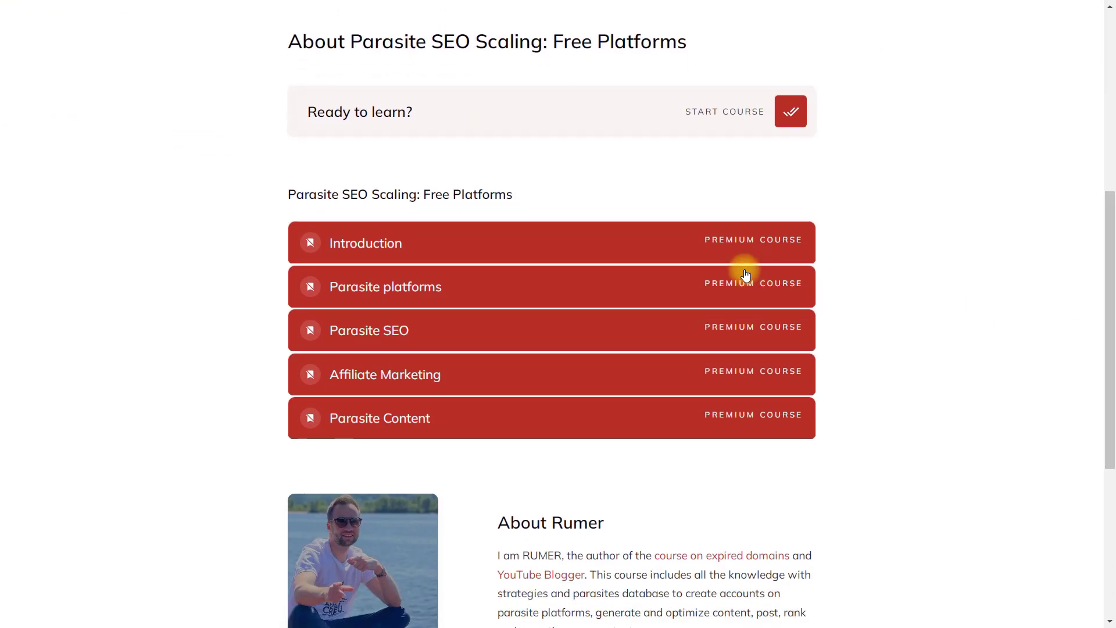
pyautogui.click(683, 247)
pyautogui.scroll(-3, 715, 277)
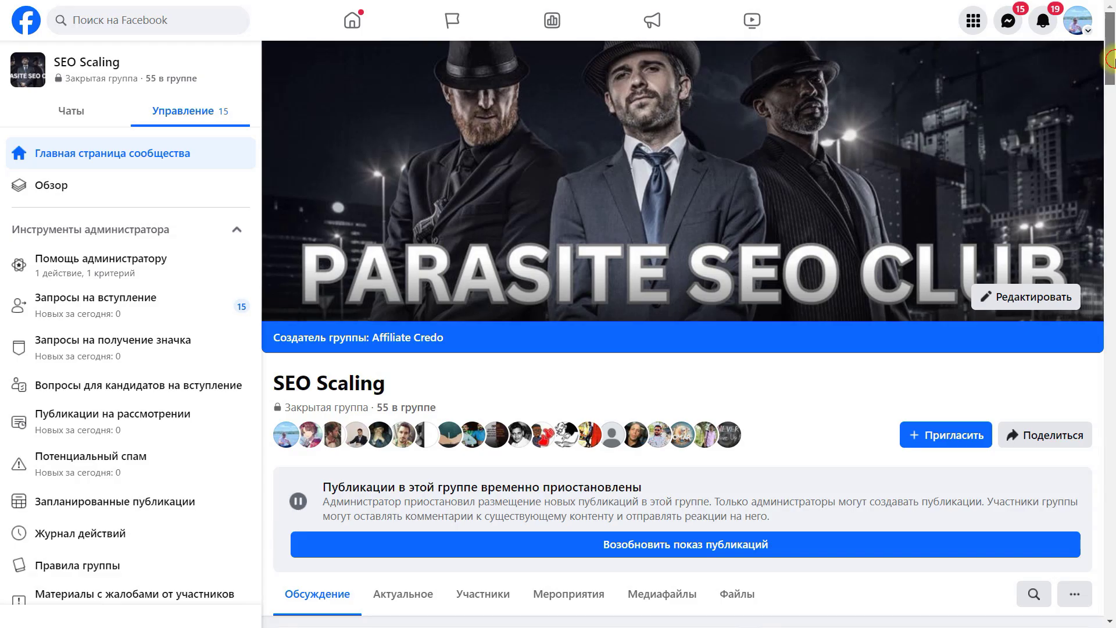
pyautogui.moveTo(1112, 58); pyautogui.dragTo(1112, 347)
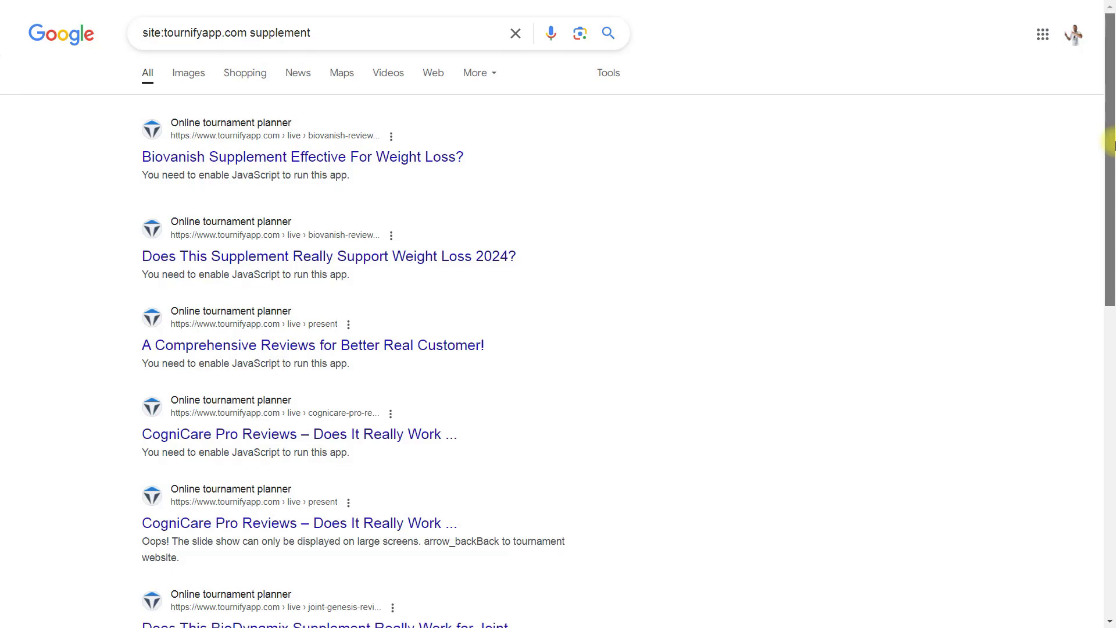
# Look over results like Pawbiotix on the first page, then go to results page 2.
pyautogui.moveTo(1112, 146); pyautogui.dragTo(1111, 279)
pyautogui.moveTo(156, 243); pyautogui.dragTo(291, 229)
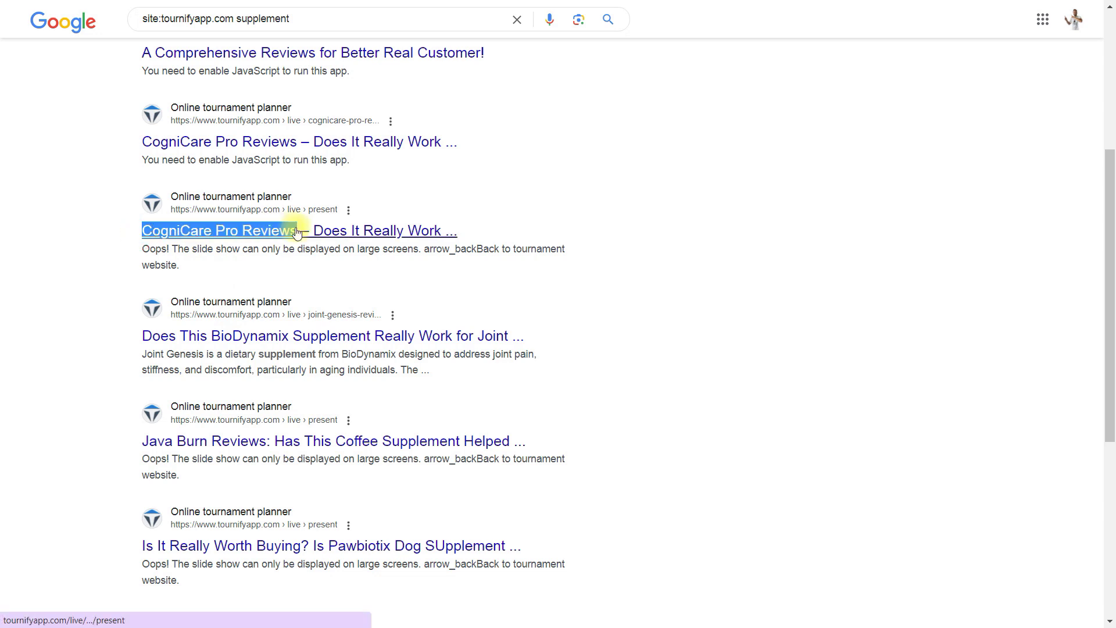
pyautogui.click(630, 273)
pyautogui.scroll(-3, 581, 317)
pyautogui.moveTo(110, 403); pyautogui.dragTo(280, 399)
pyautogui.click(720, 381)
pyautogui.scroll(-4, 697, 379)
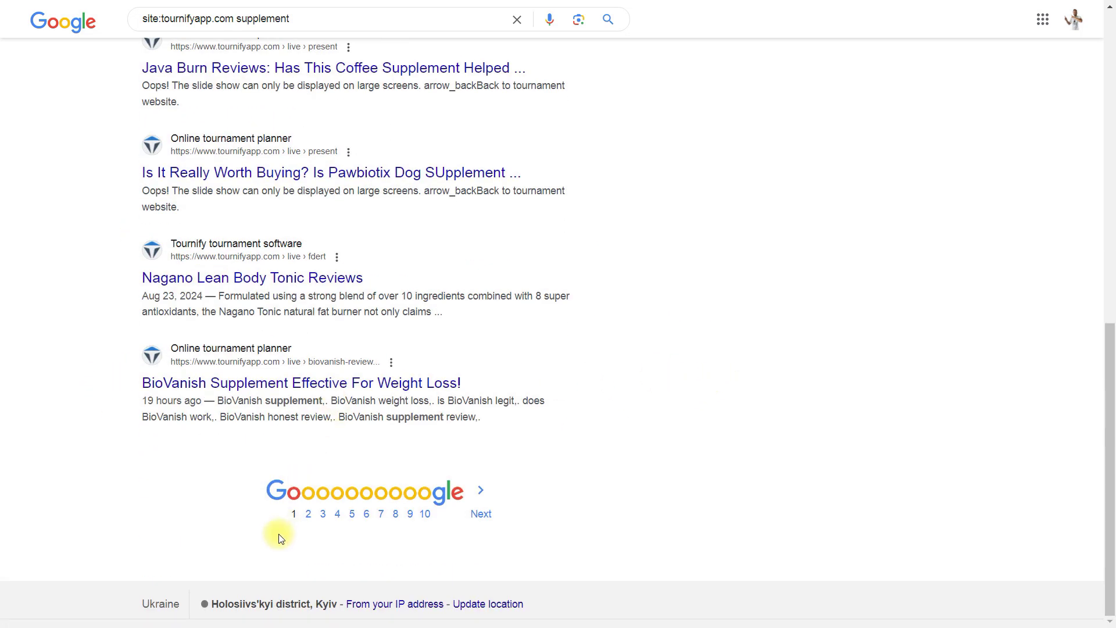
pyautogui.click(308, 512)
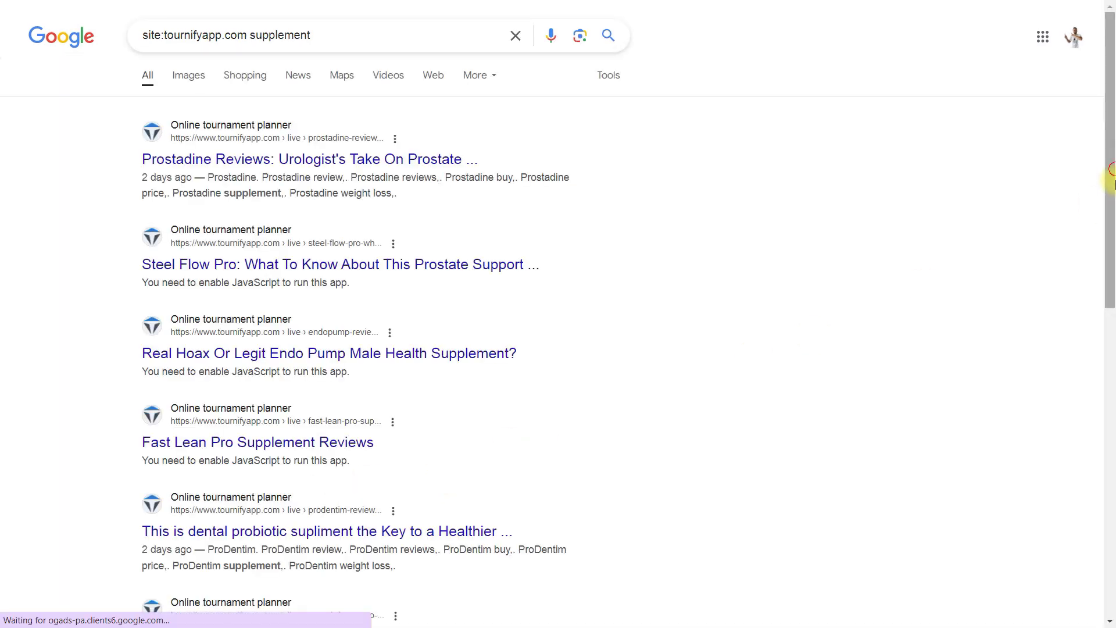
pyautogui.moveTo(1110, 178); pyautogui.dragTo(1111, 382)
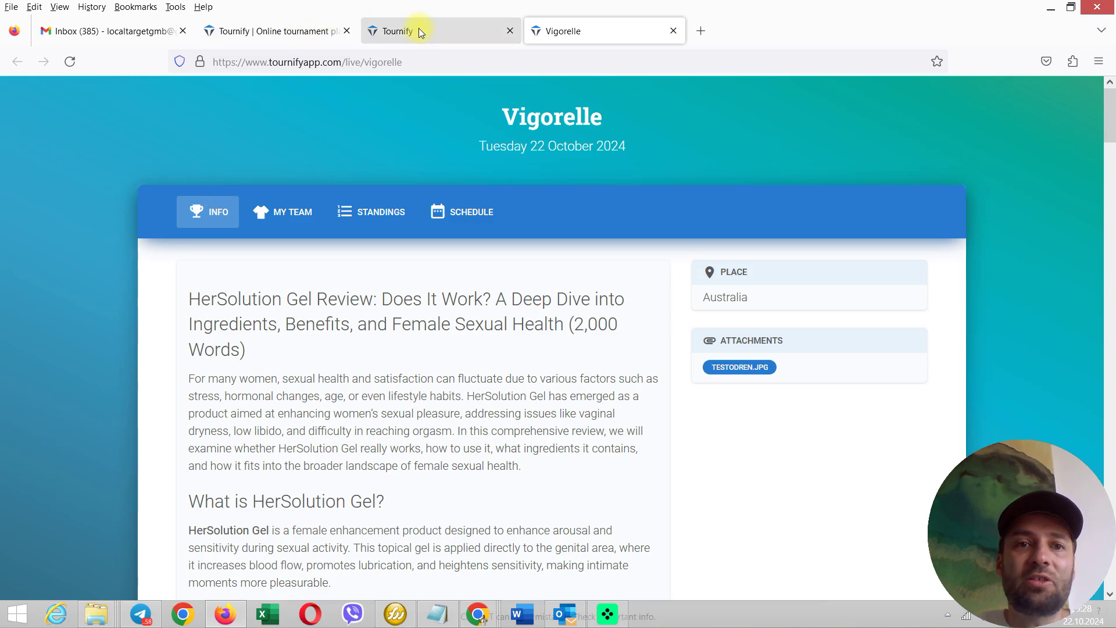
# Create a new tournament titled Provestra, located in Australia, with a Provestra division.
pyautogui.click(418, 31)
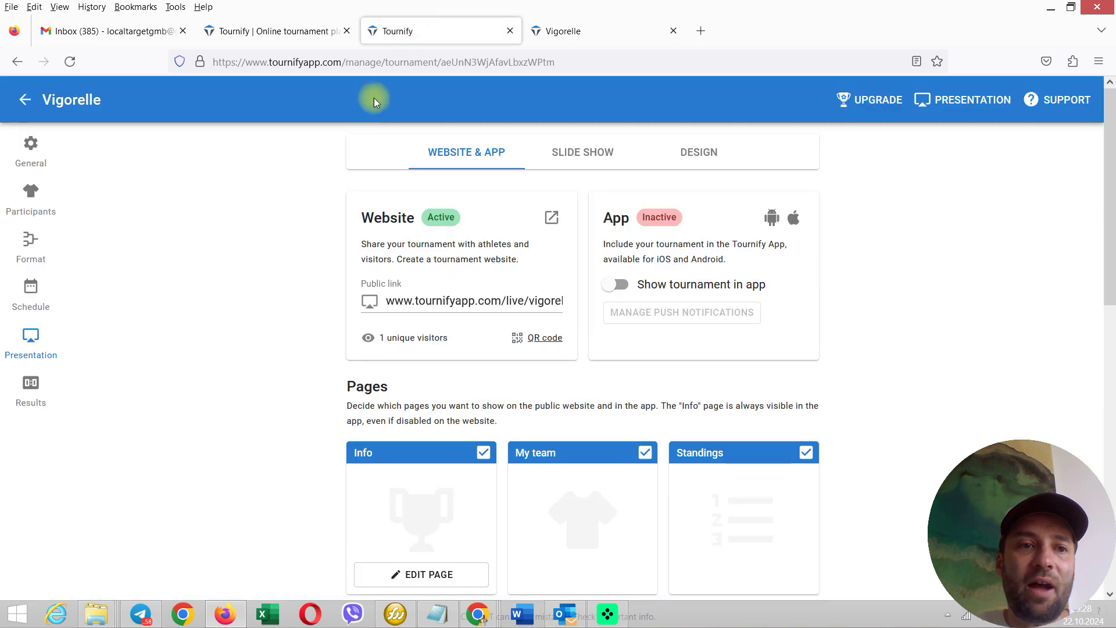
pyautogui.click(24, 100)
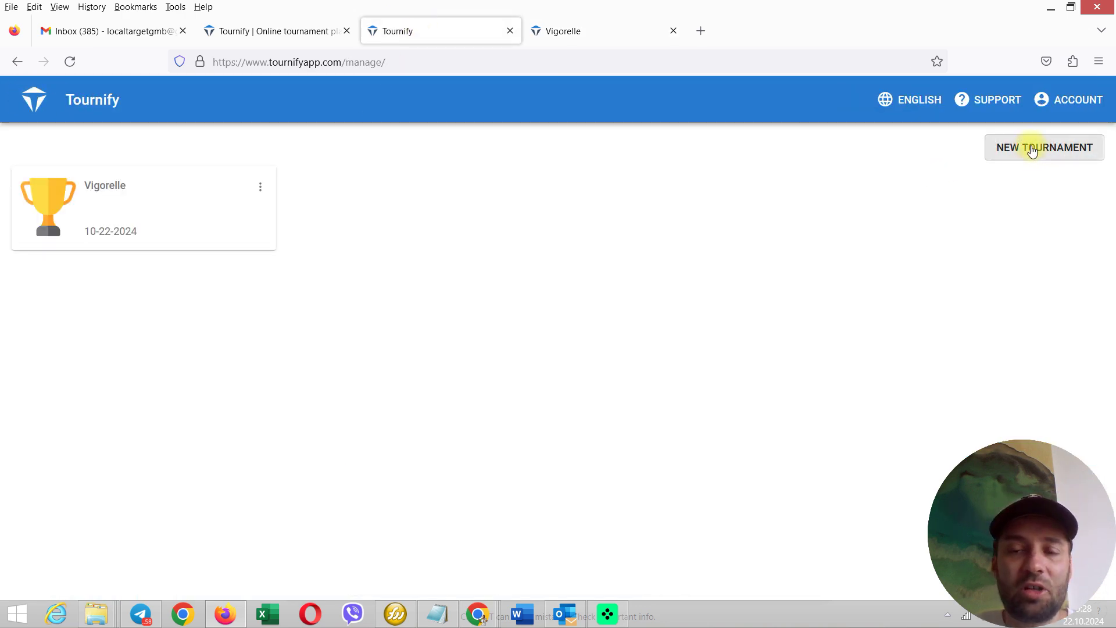
pyautogui.click(1032, 149)
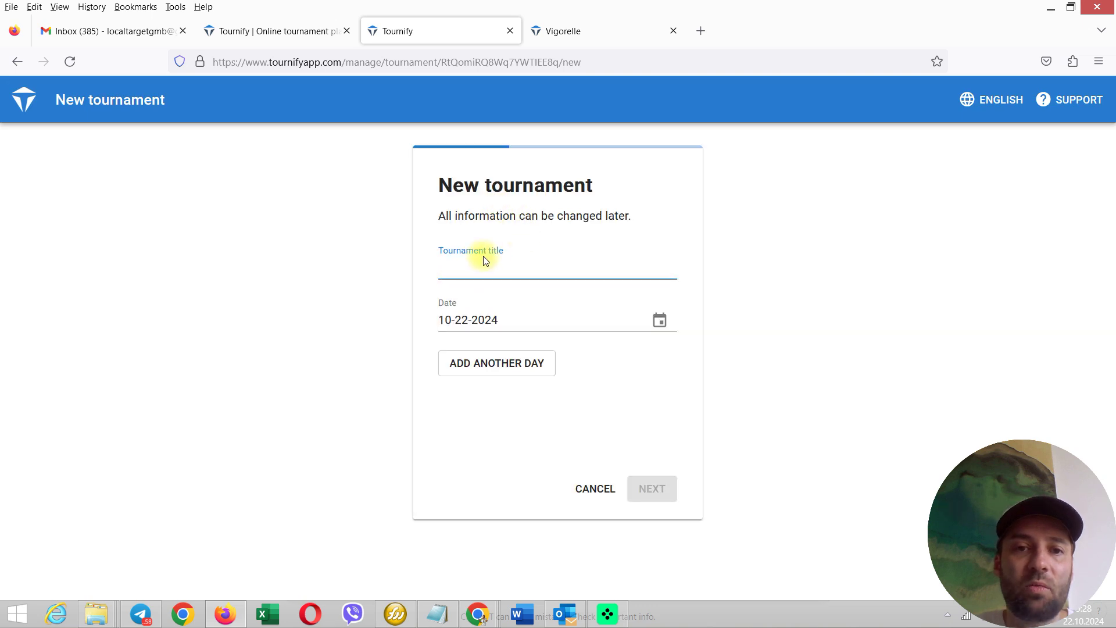
pyautogui.write('Provestra pills')
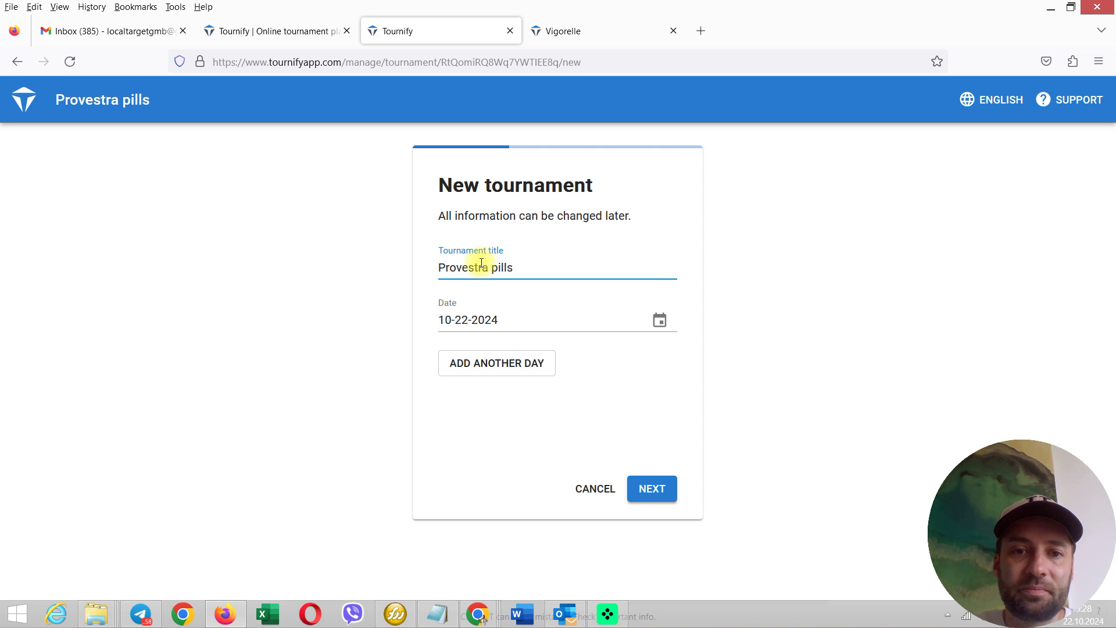
pyautogui.click(653, 492)
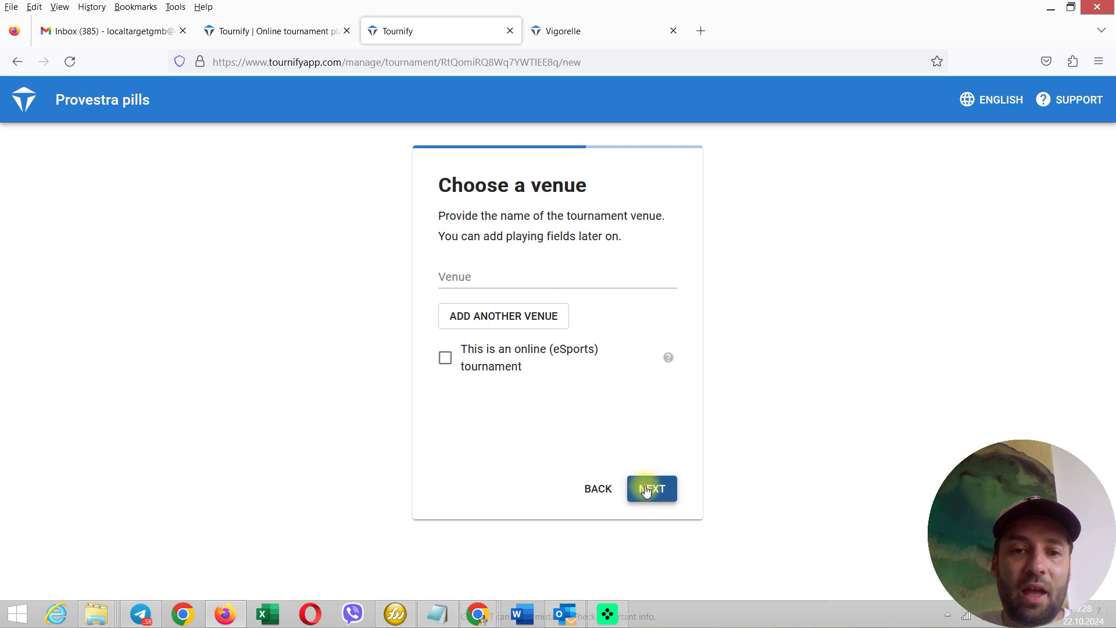
pyautogui.click(516, 274)
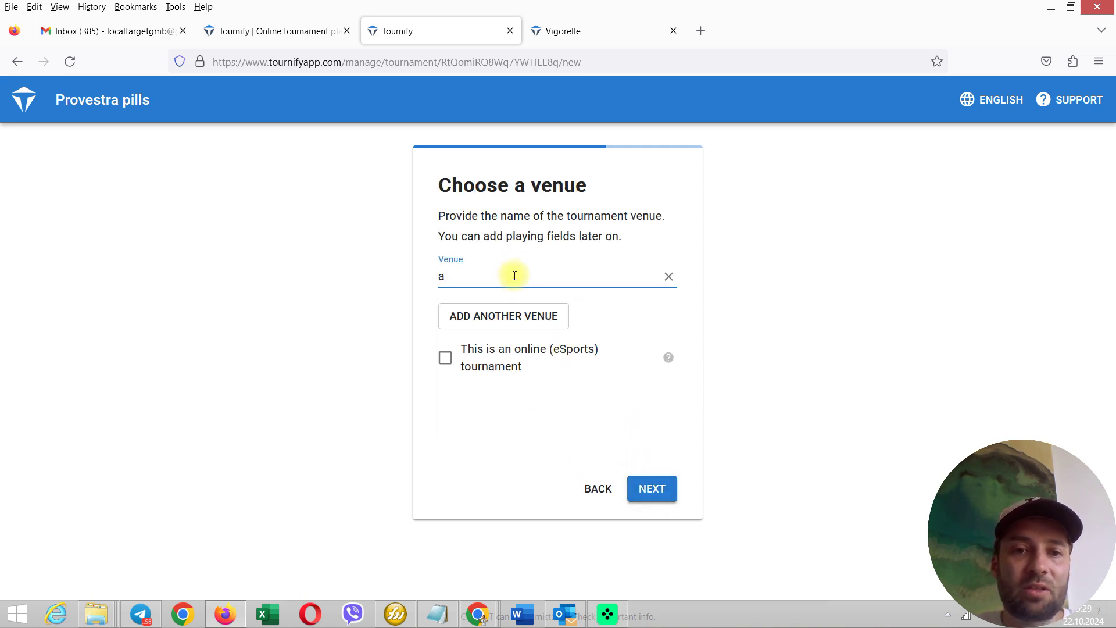
pyautogui.write('a')
pyautogui.click(505, 342)
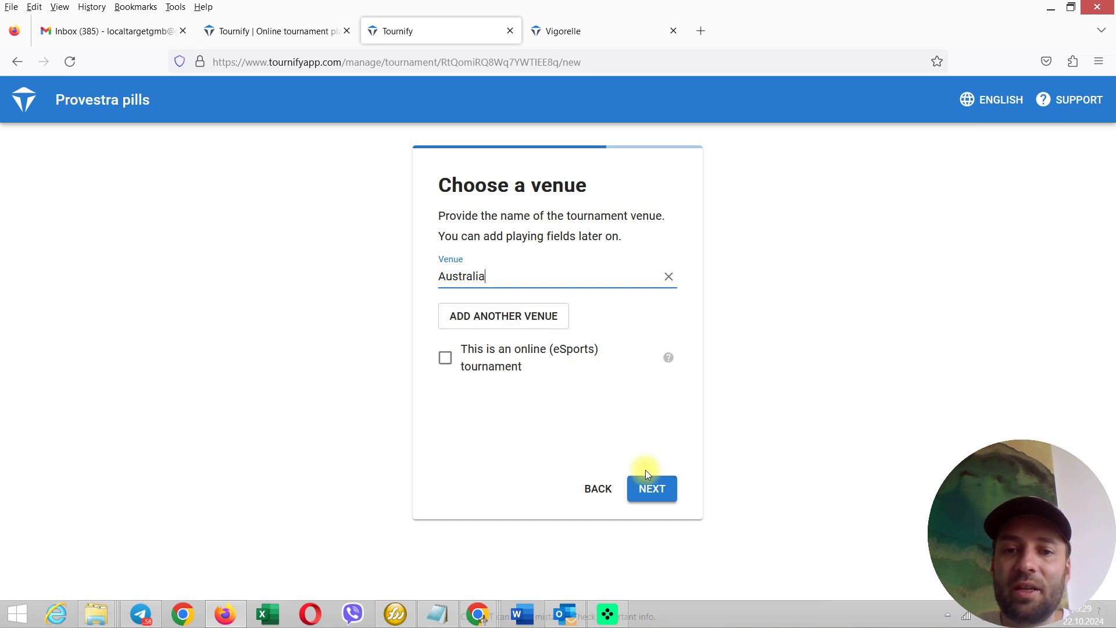
pyautogui.click(650, 487)
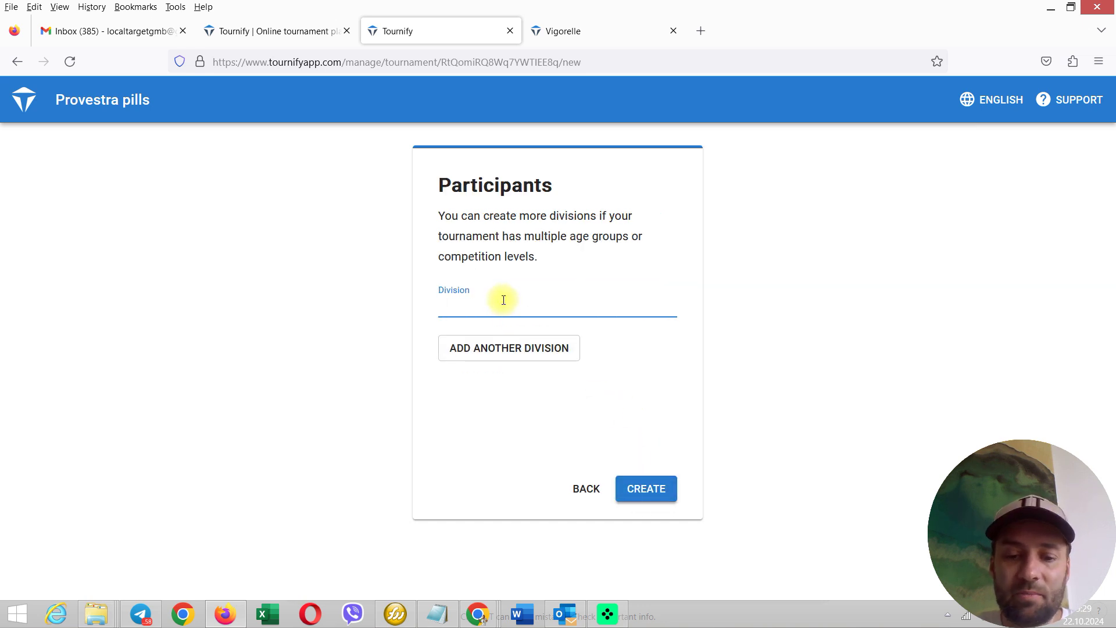
pyautogui.write('Provestra')
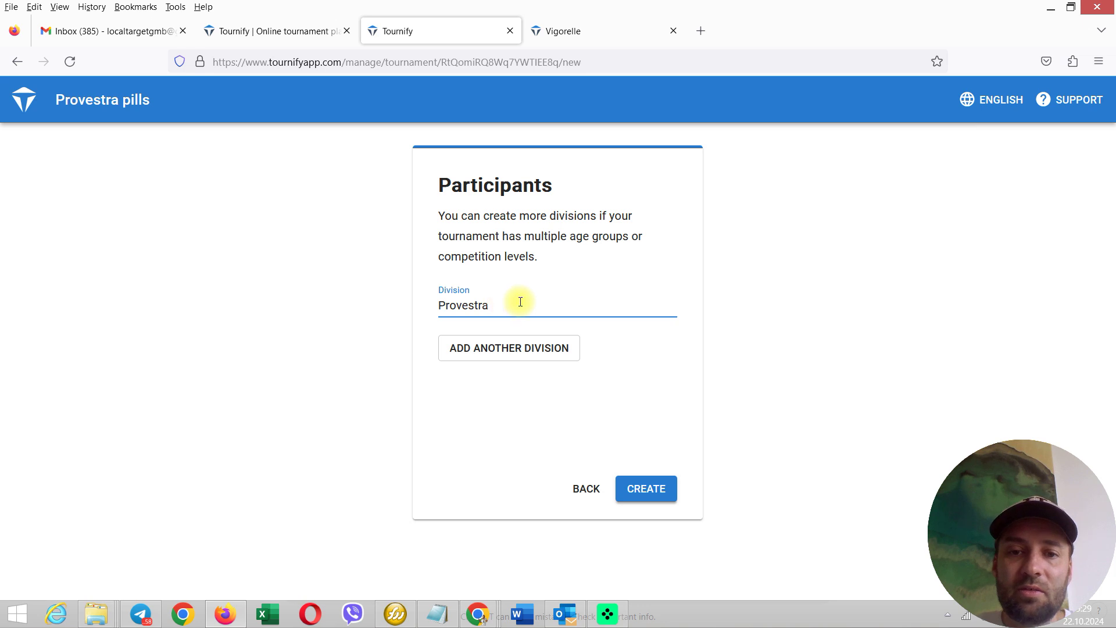
pyautogui.click(646, 490)
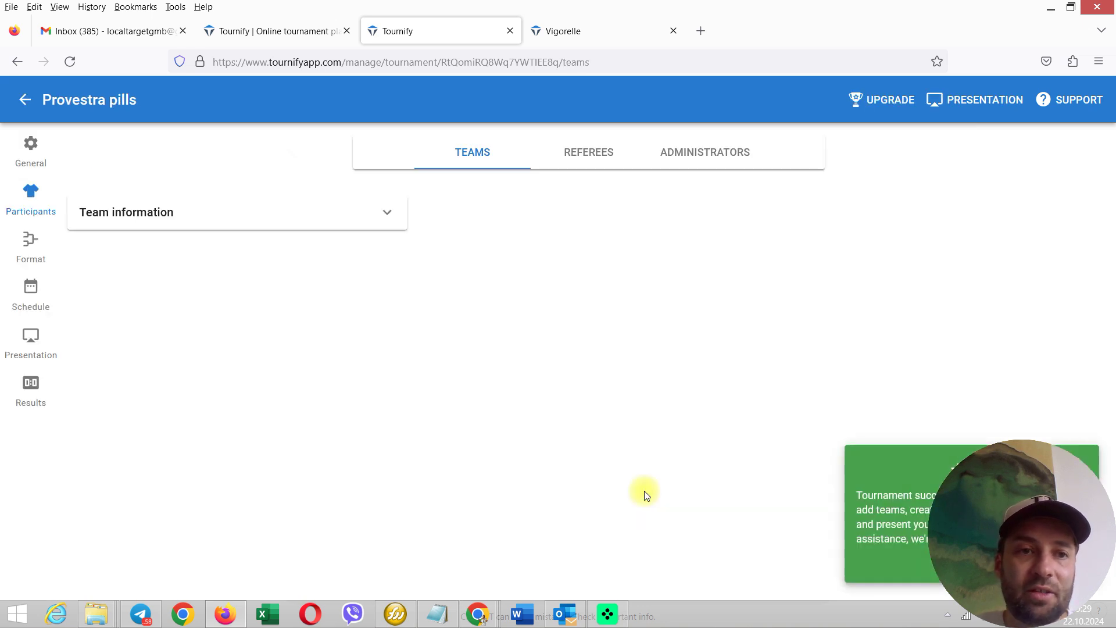
# Create and save the Provestra public website link, then start editing its Info page.
pyautogui.click(32, 340)
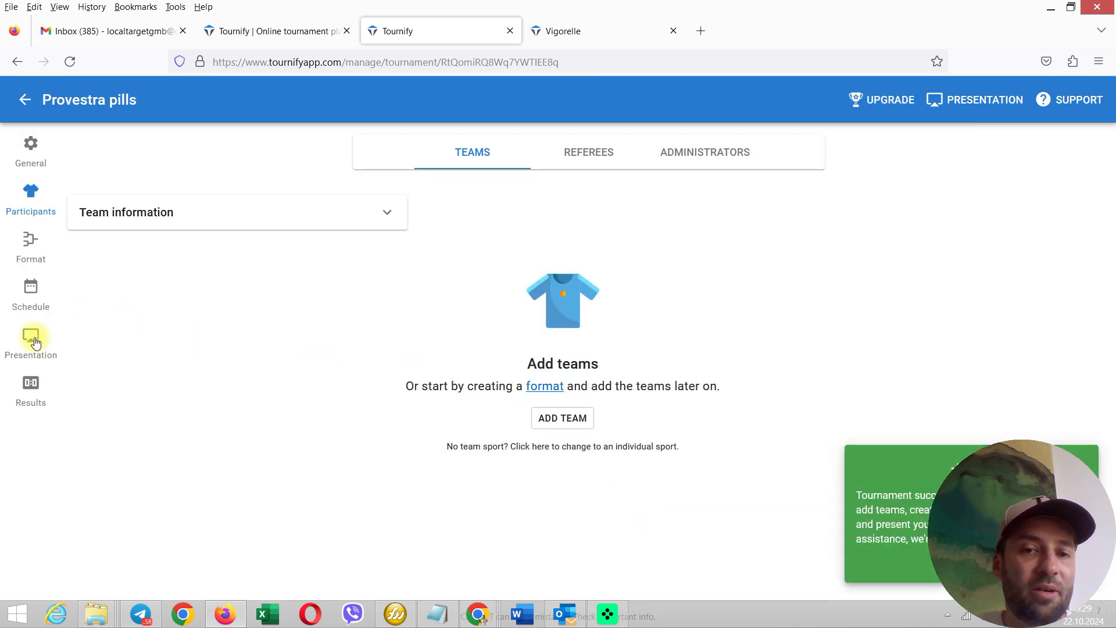
pyautogui.click(453, 285)
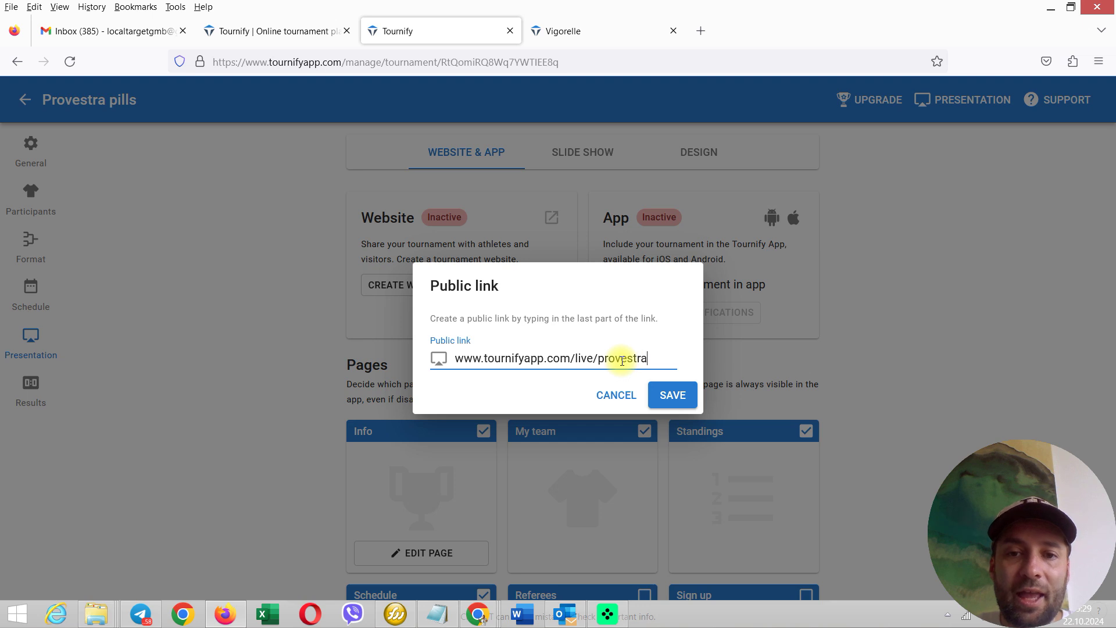
pyautogui.click(673, 395)
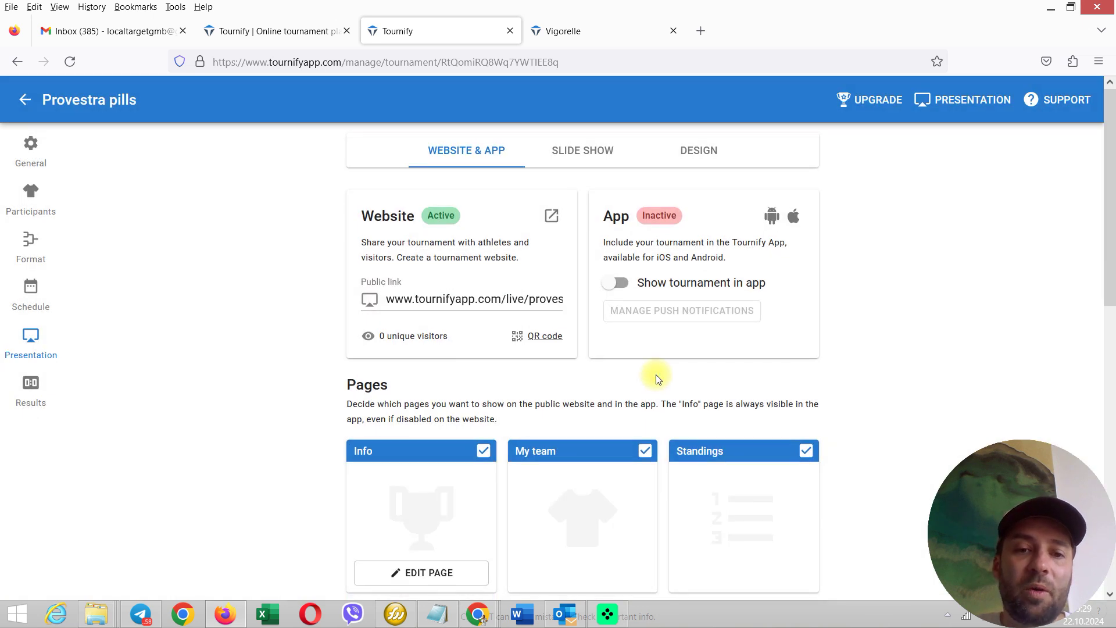
pyautogui.scroll(-2, 657, 378)
pyautogui.click(411, 499)
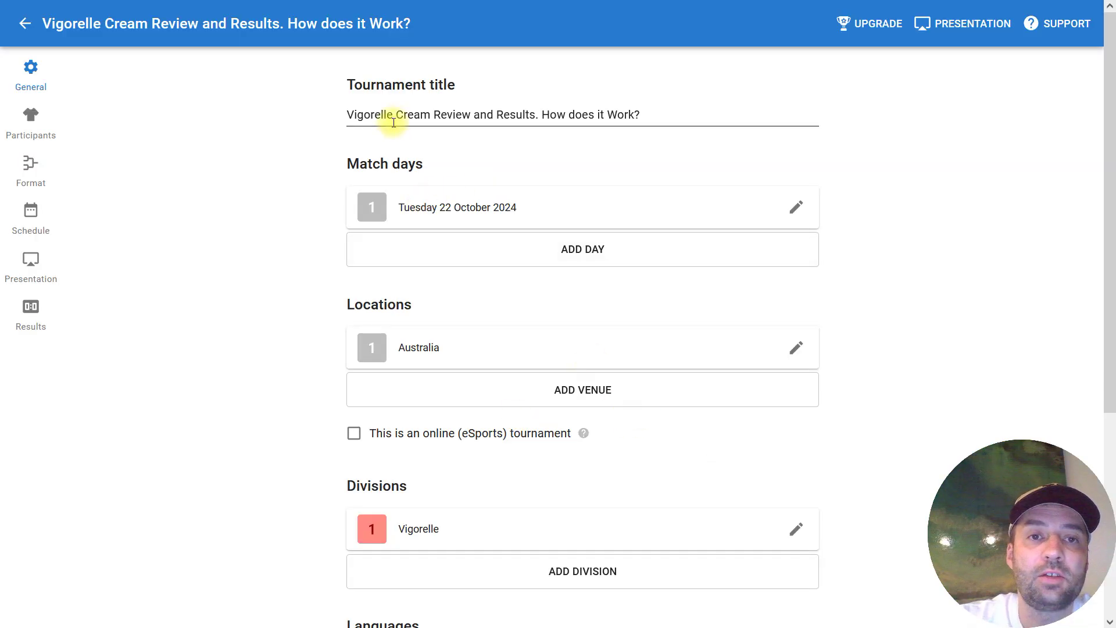
# Leave the Vigorelle tournament for the tournaments overview list.
pyautogui.moveTo(348, 90); pyautogui.dragTo(461, 87)
pyautogui.click(467, 91)
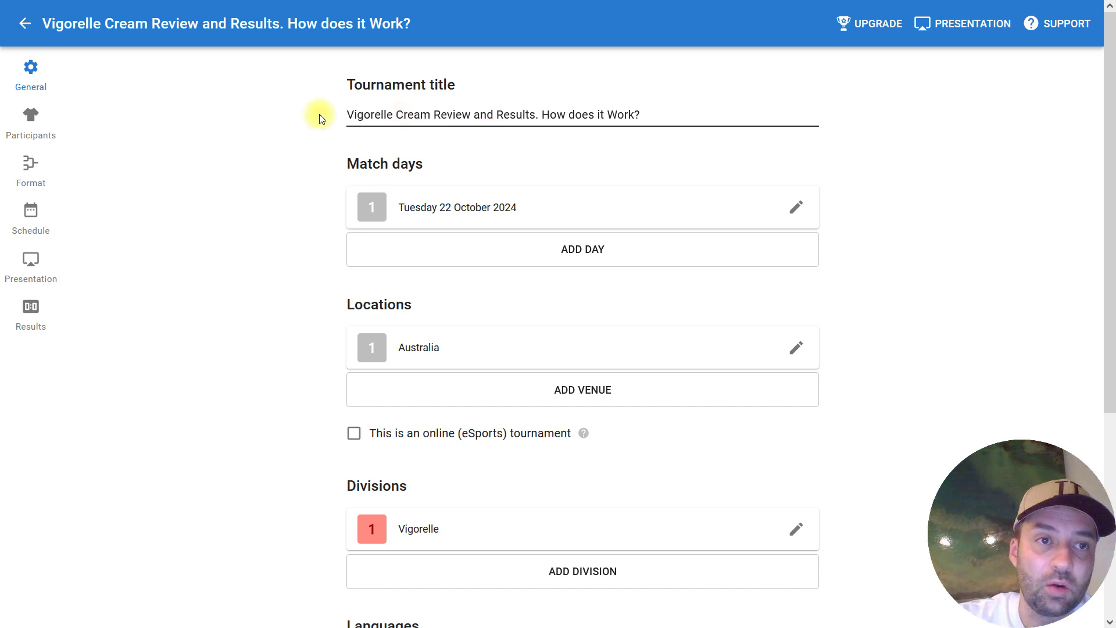
pyautogui.click(25, 23)
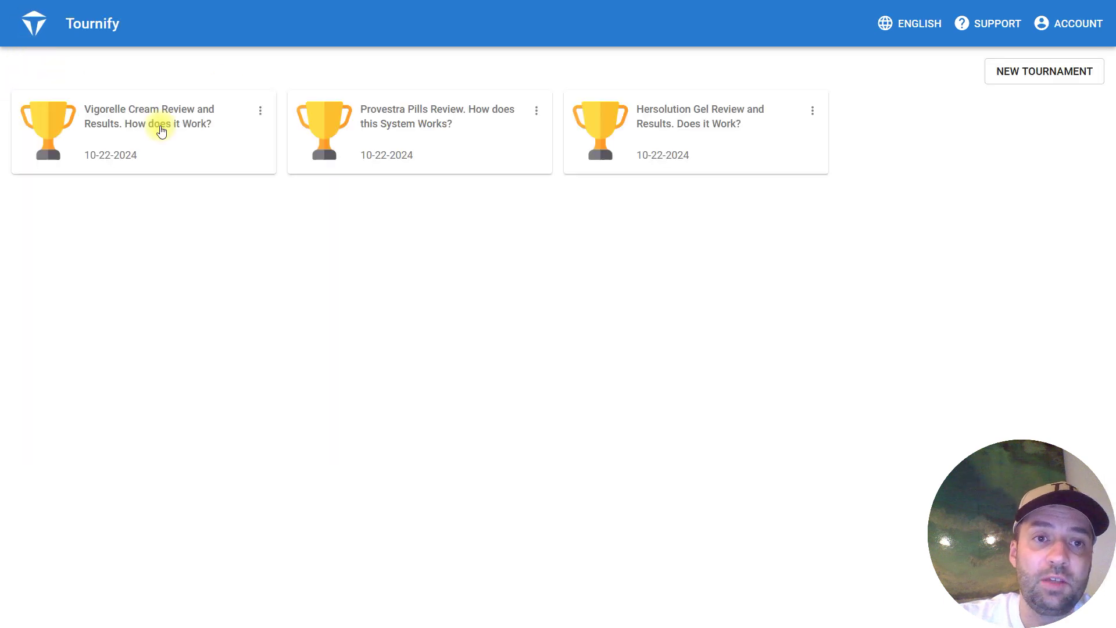
# Open the Provestra Pills Review tournament's general settings, cancelling the title editor unchanged.
pyautogui.click(417, 119)
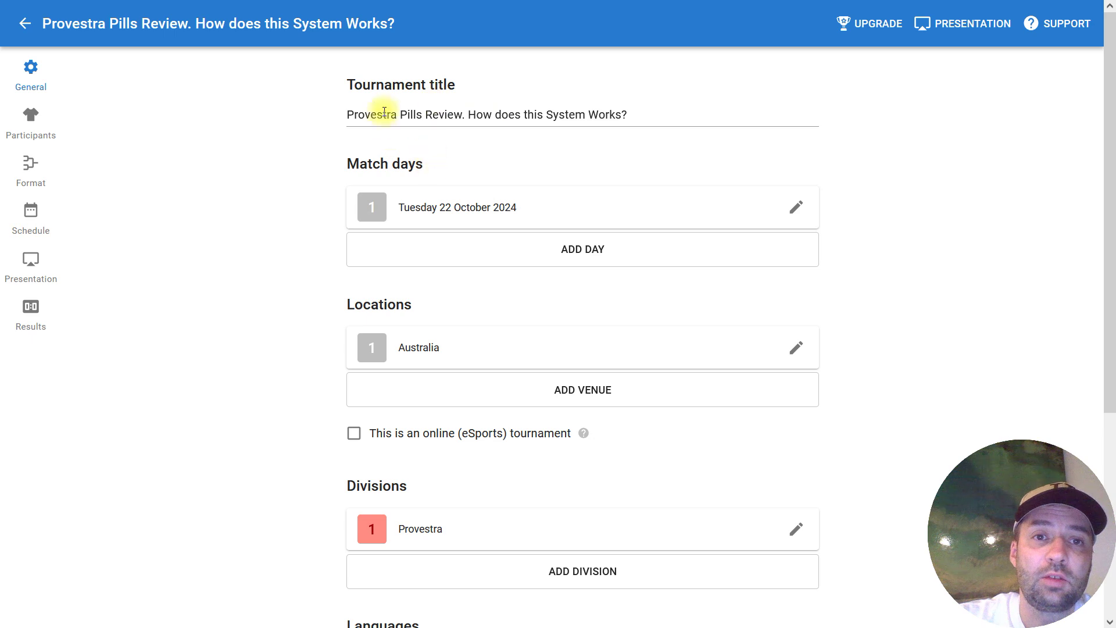
pyautogui.click(642, 116)
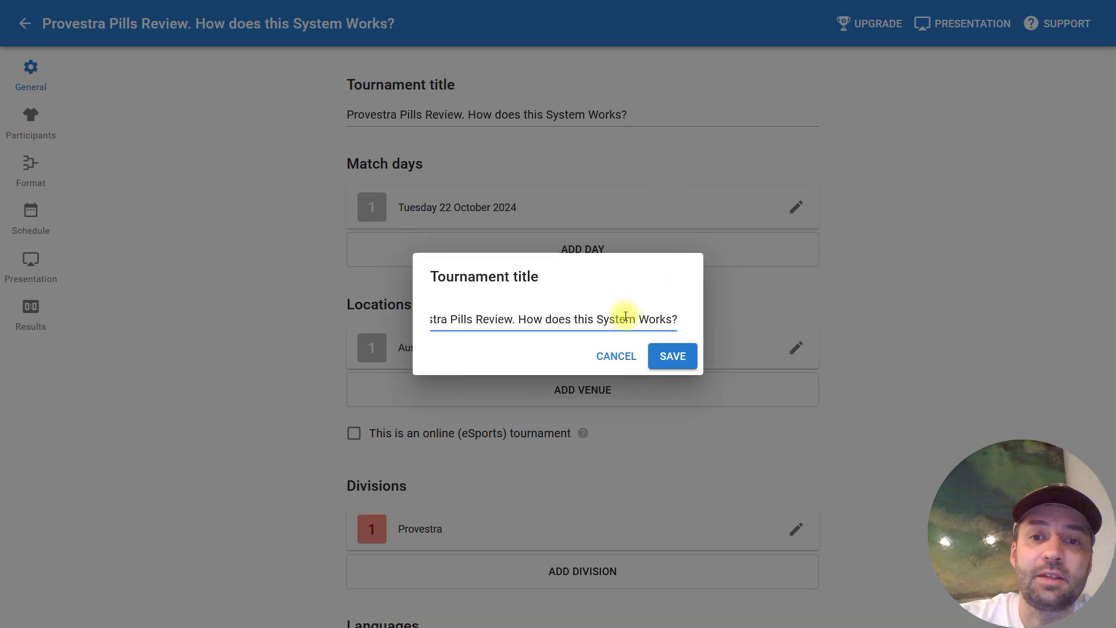
pyautogui.click(609, 355)
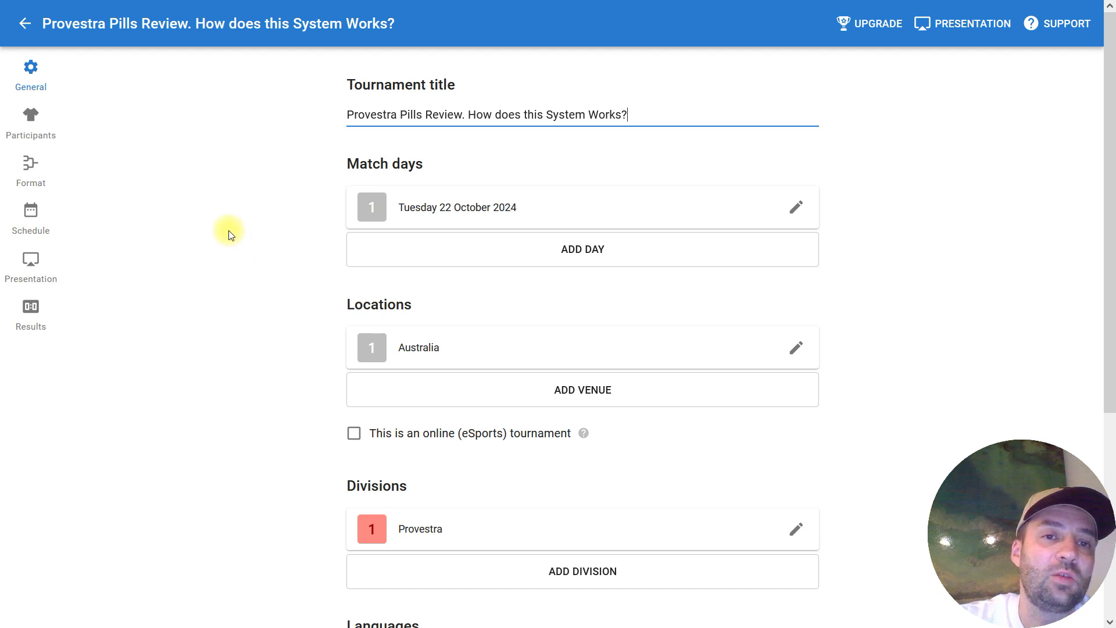
# Open the 9-hours-old tournifyapp Provestra Pills Review result from the Google results.
pyautogui.click(35, 266)
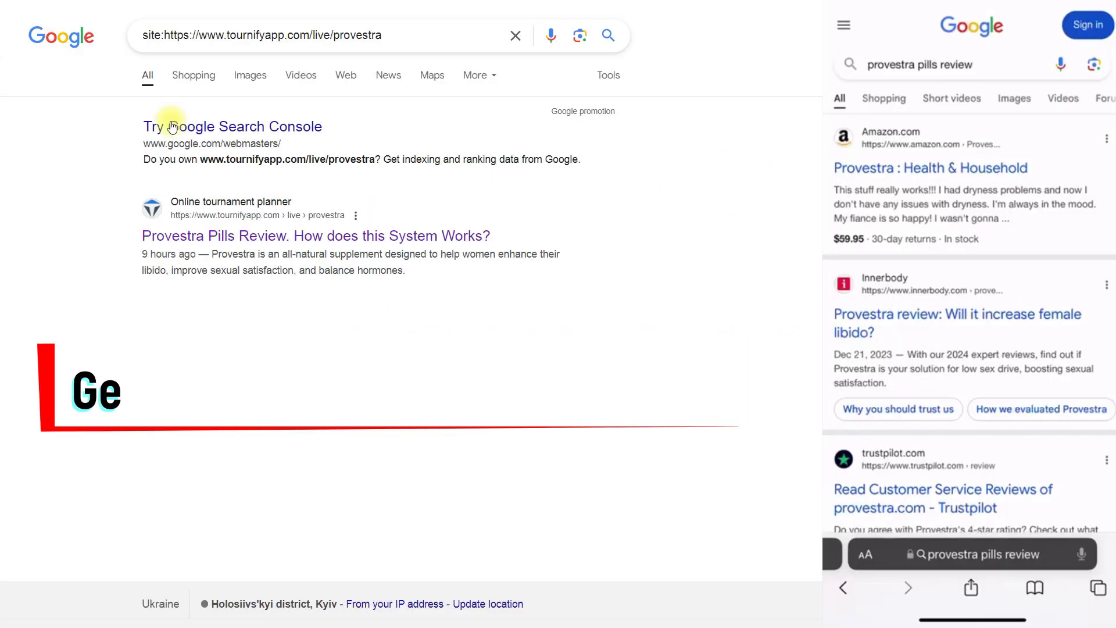
pyautogui.moveTo(141, 254); pyautogui.dragTo(287, 236)
pyautogui.click(208, 274)
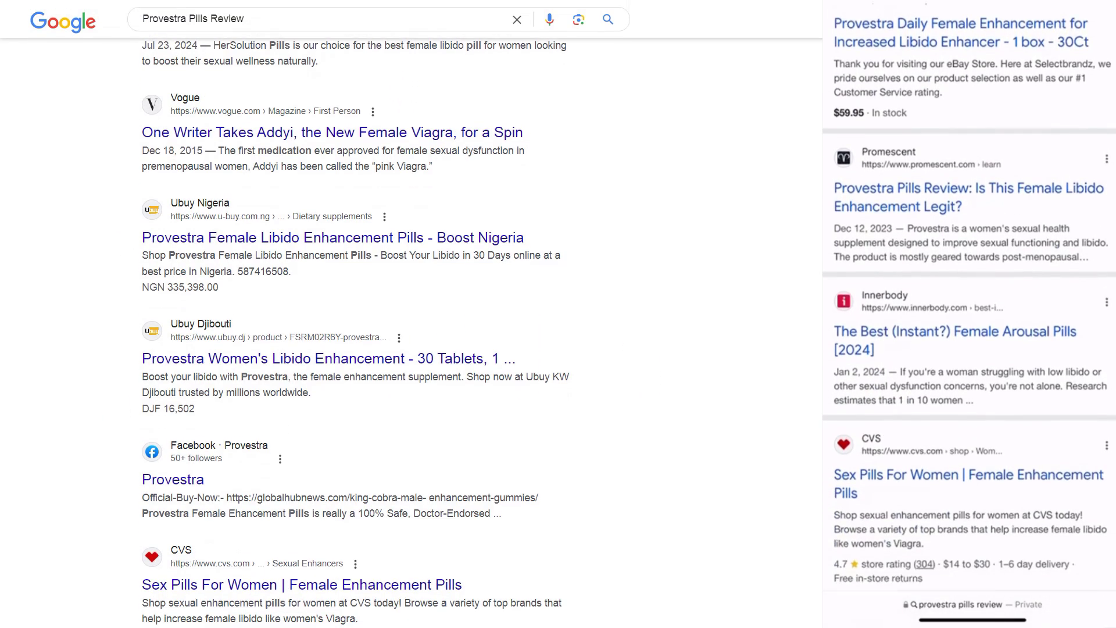
pyautogui.scroll(-3, 407, 314)
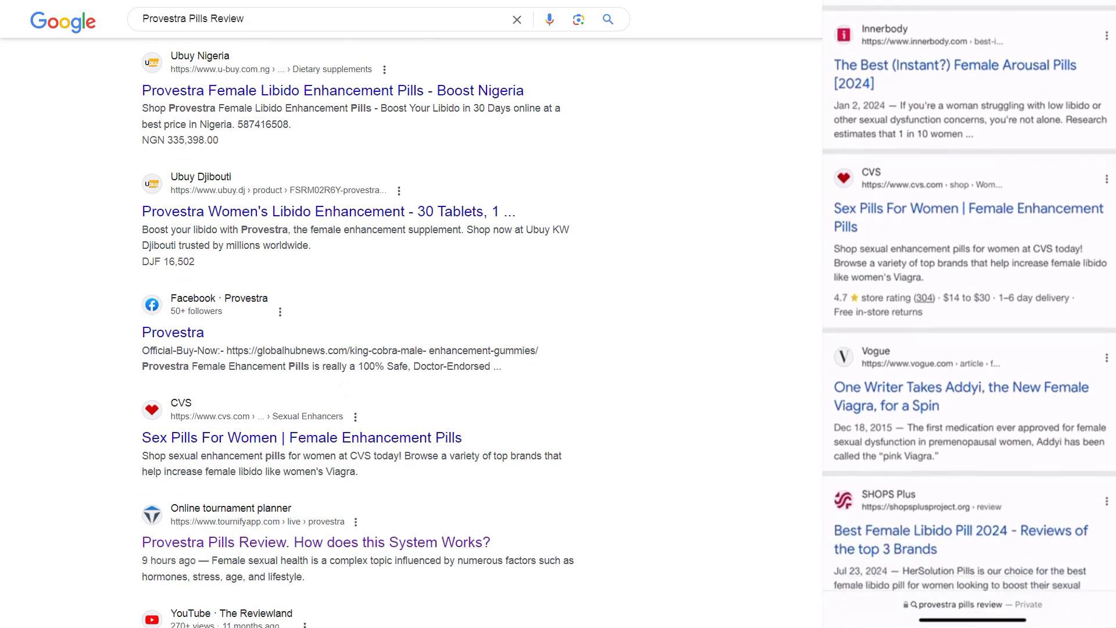
pyautogui.scroll(-2, 248, 502)
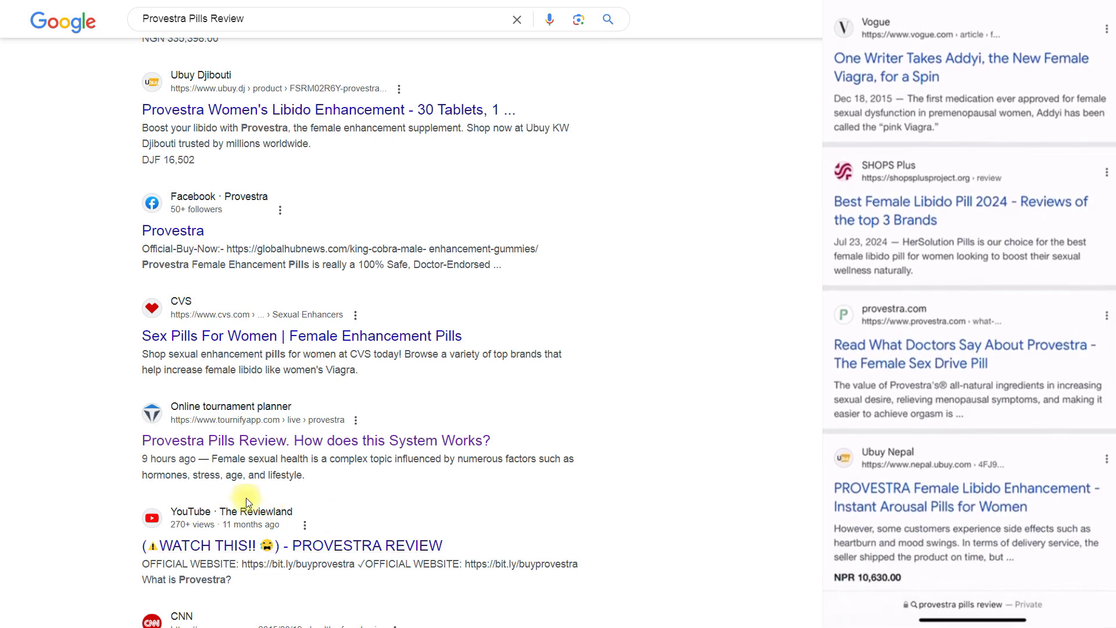
pyautogui.moveTo(142, 460); pyautogui.dragTo(178, 453)
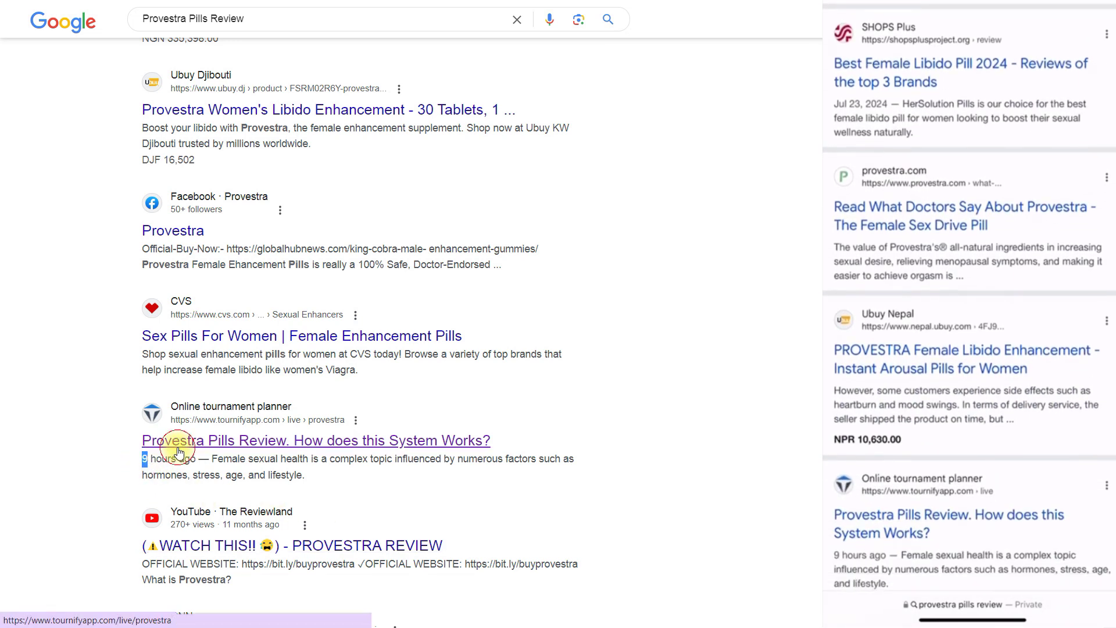
pyautogui.click(179, 453)
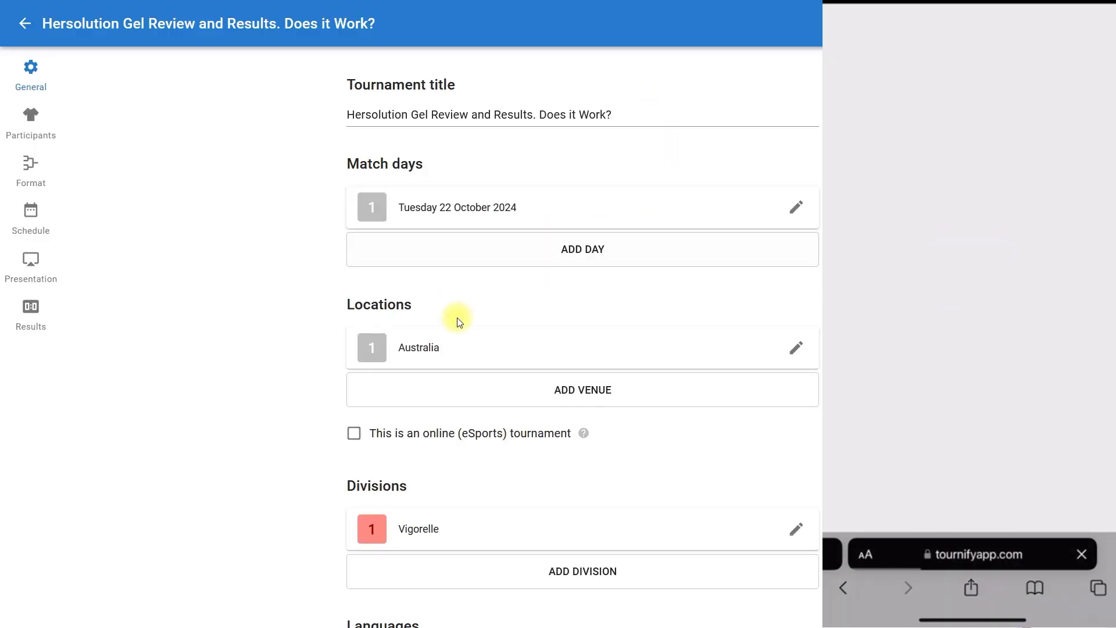
pyautogui.scroll(-2, 407, 291)
pyautogui.click(31, 263)
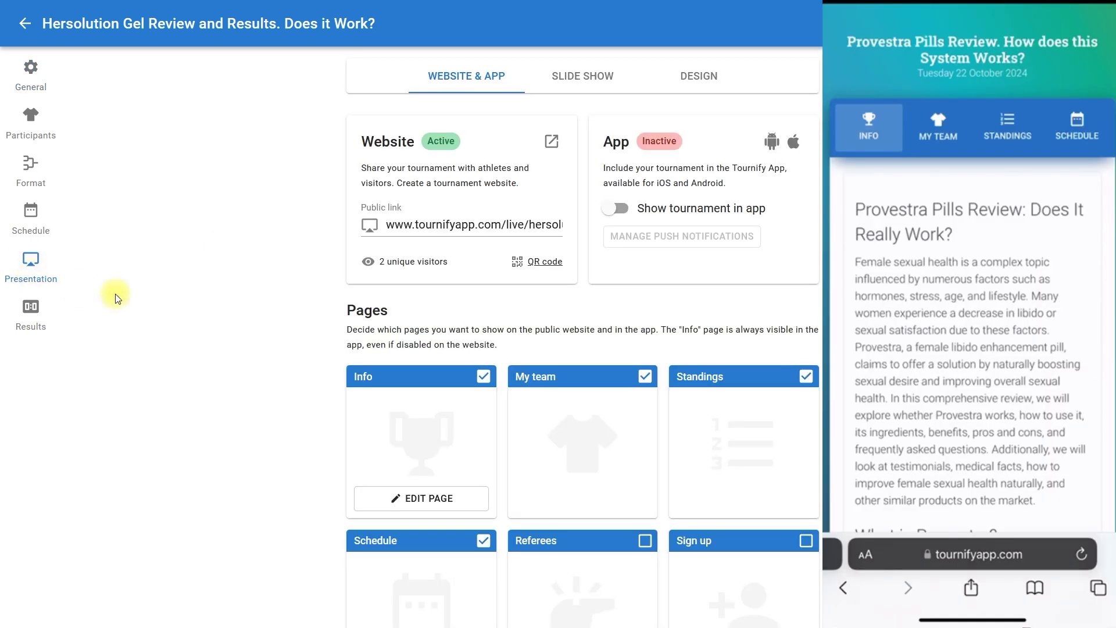